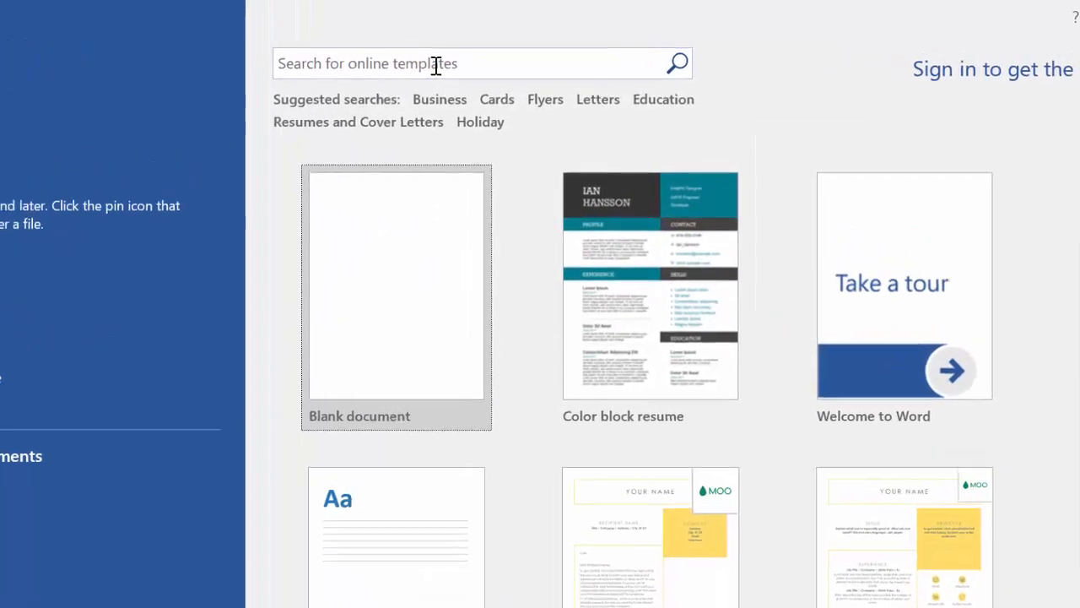
# Search Word's online templates for 'resumes'
pyautogui.click(435, 65)
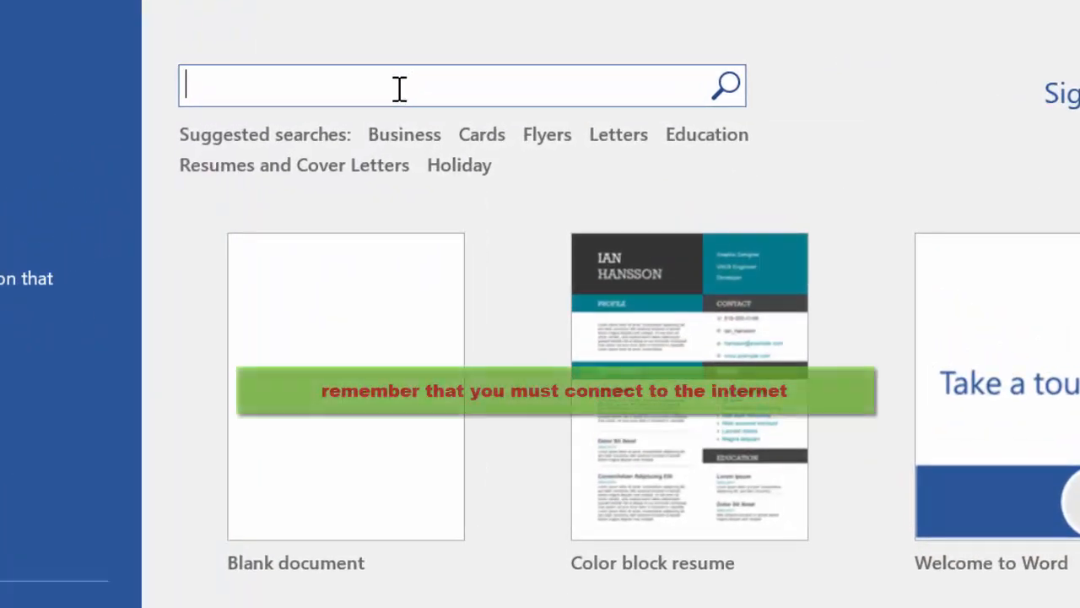
pyautogui.write('resu')
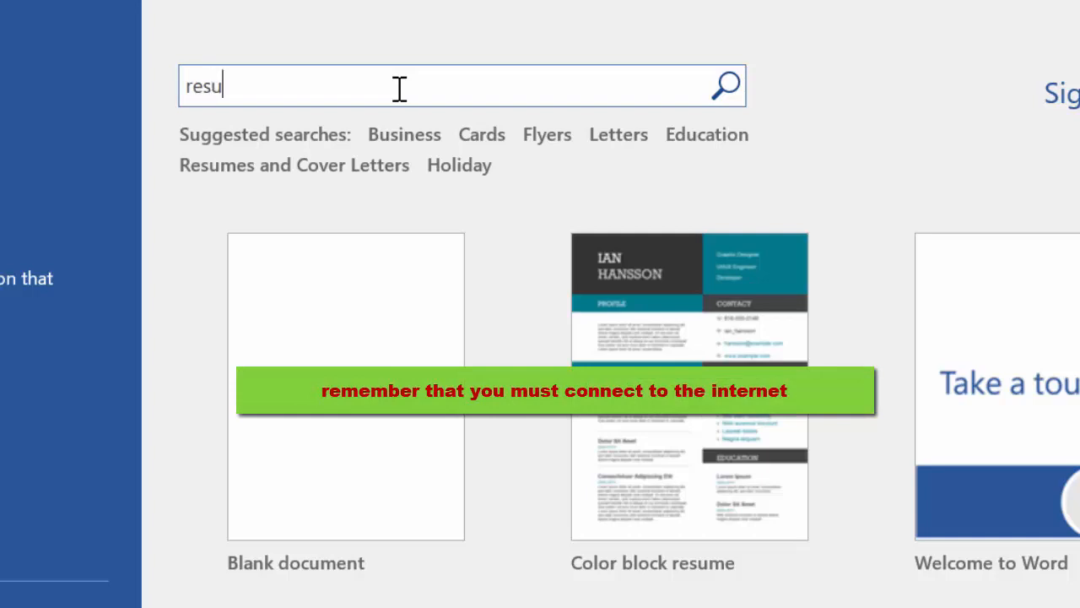
pyautogui.write('mes')
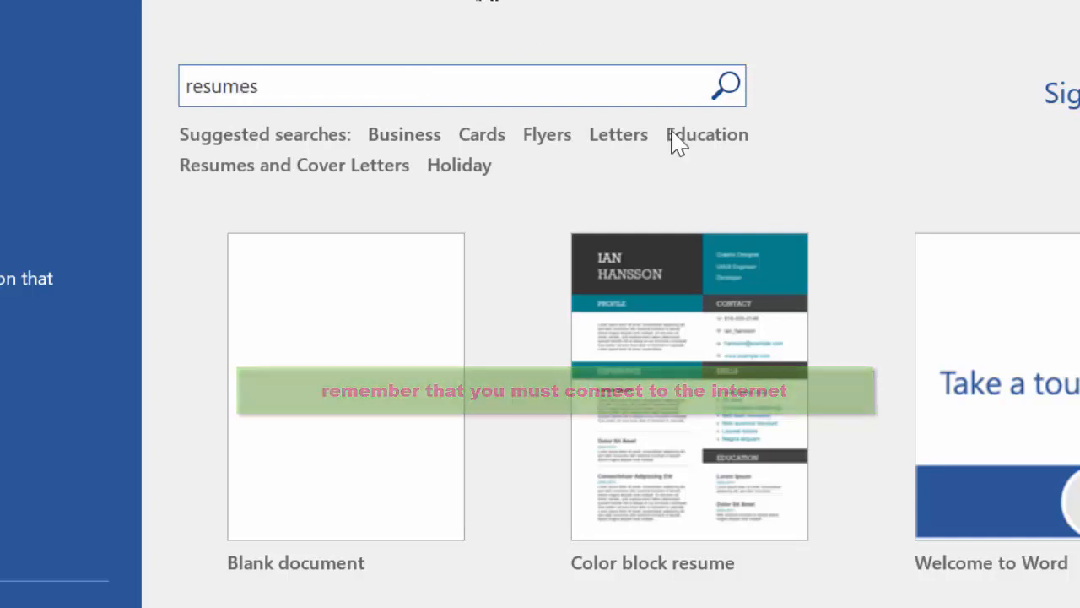
pyautogui.click(726, 87)
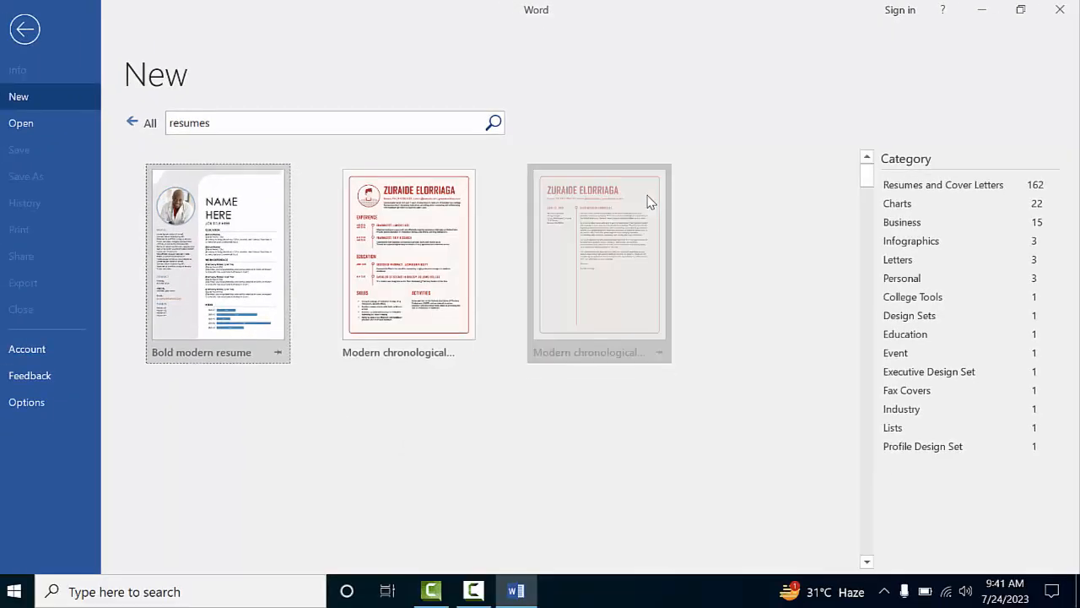
# Scroll through the resume results and open the Headshot cover letter template's preview
pyautogui.scroll(-1, 596, 213)
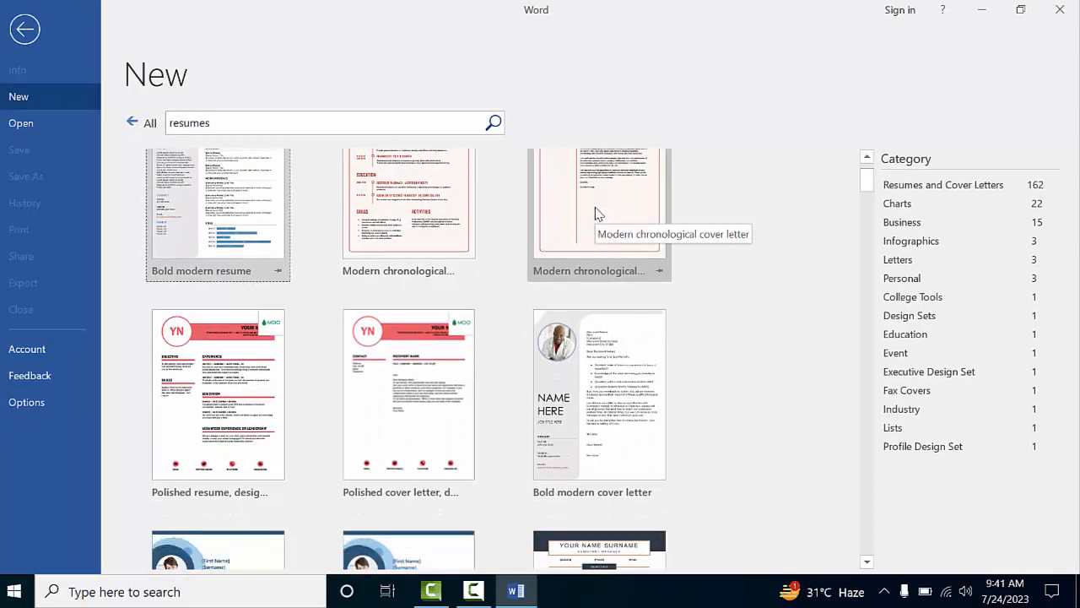
pyautogui.scroll(-2, 596, 213)
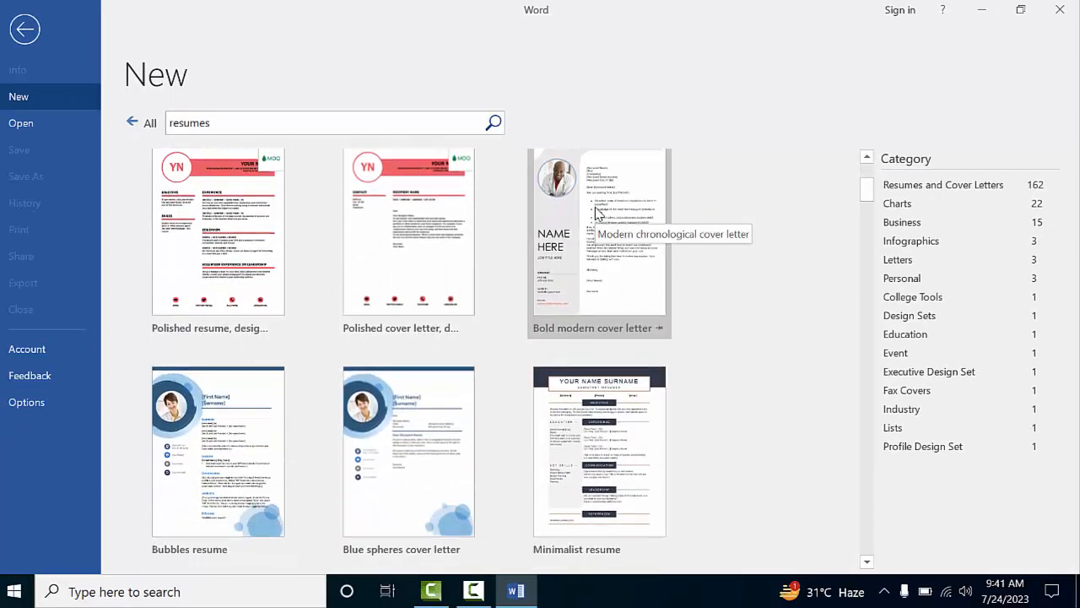
pyautogui.scroll(-3, 596, 212)
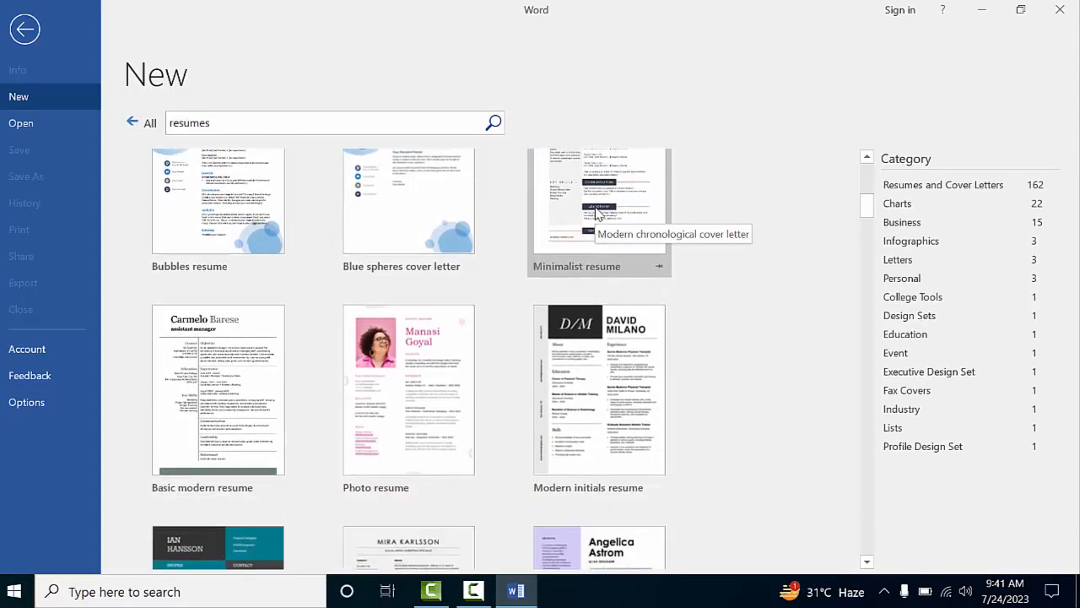
pyautogui.scroll(-2, 596, 211)
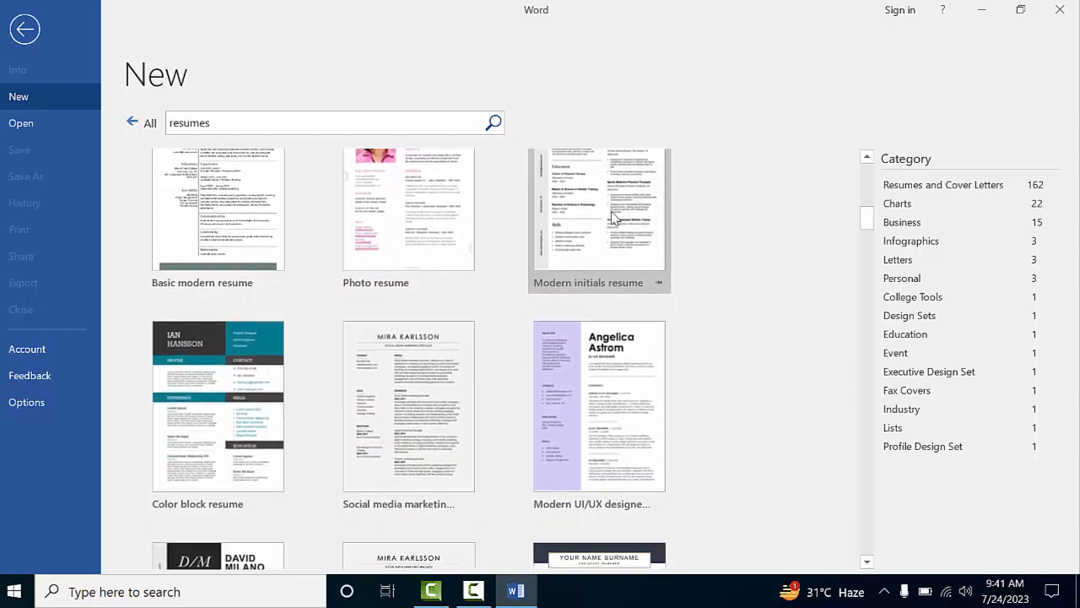
pyautogui.scroll(-3, 667, 244)
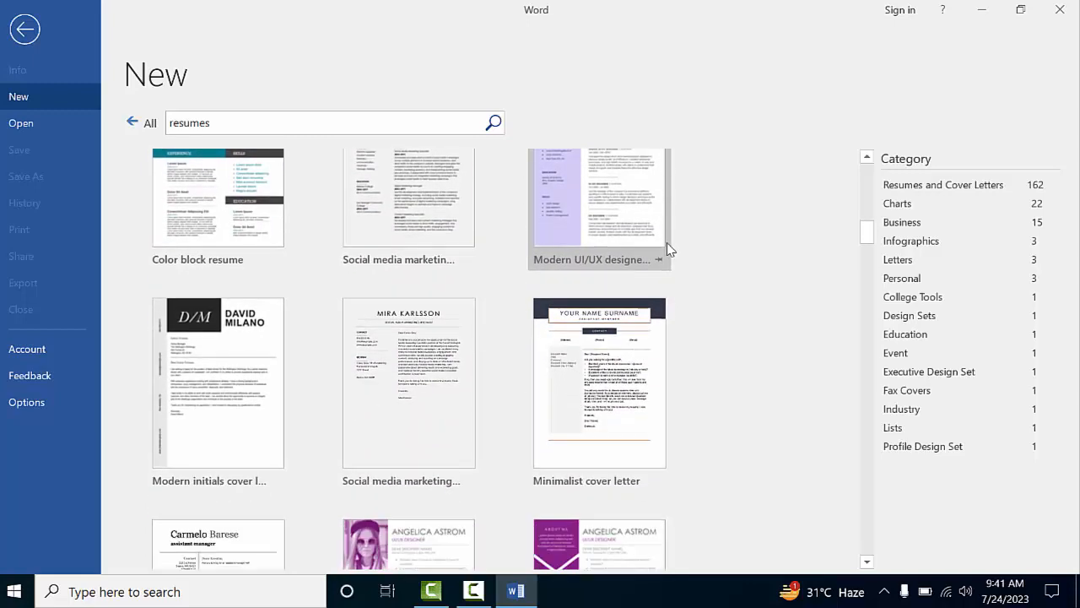
pyautogui.scroll(-4, 666, 242)
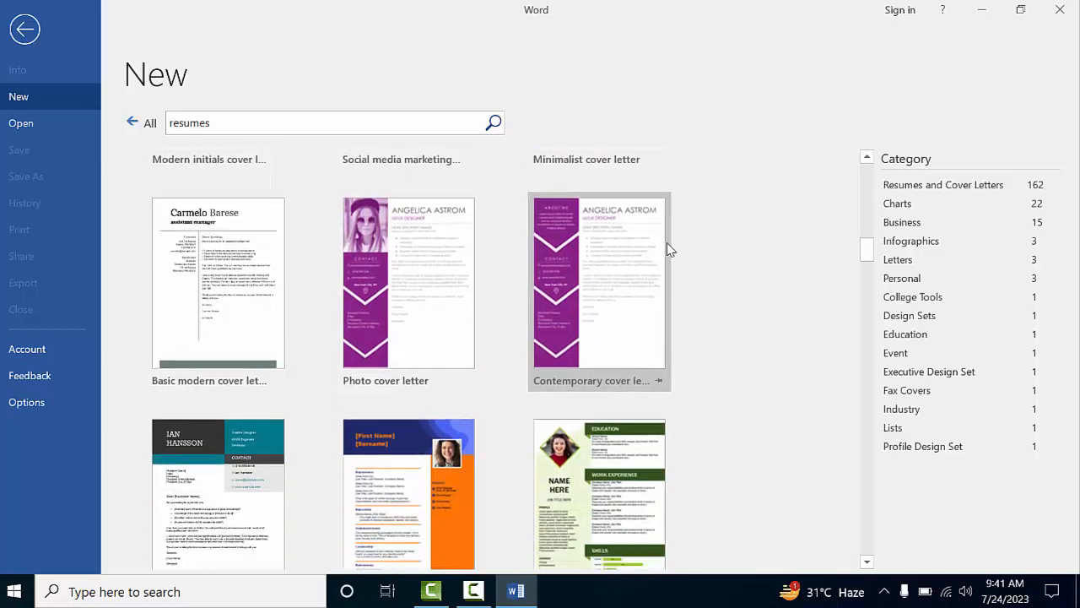
pyautogui.scroll(-4, 667, 242)
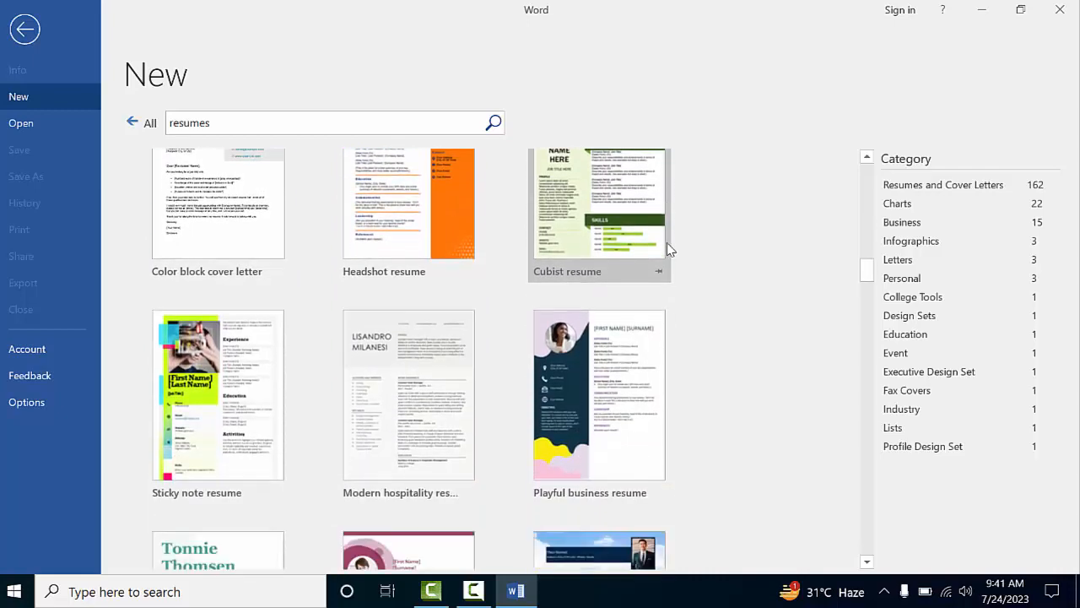
pyautogui.scroll(-4, 667, 242)
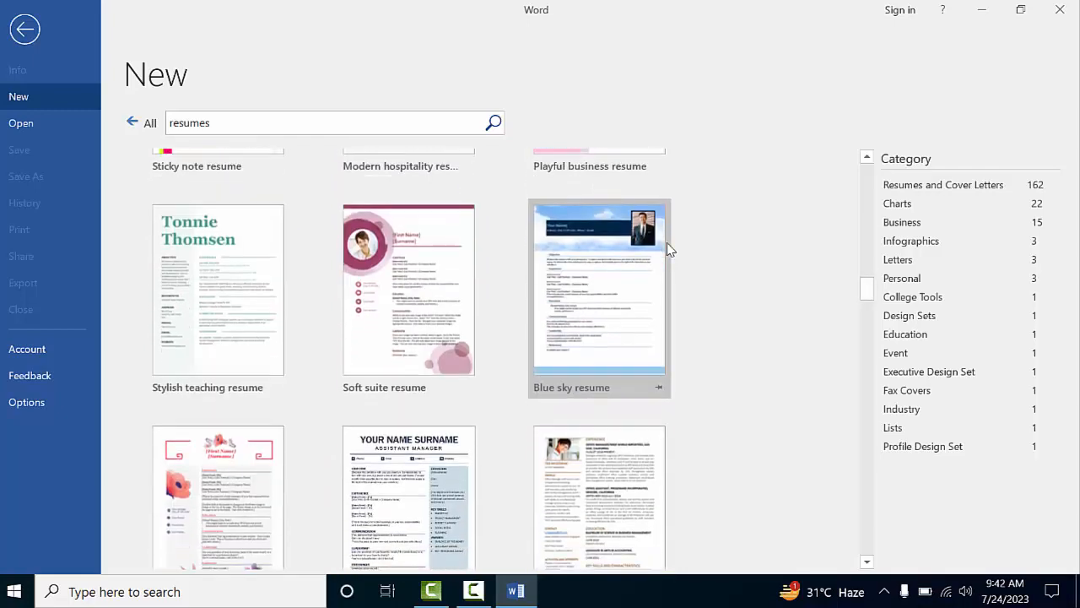
pyautogui.scroll(-5, 667, 245)
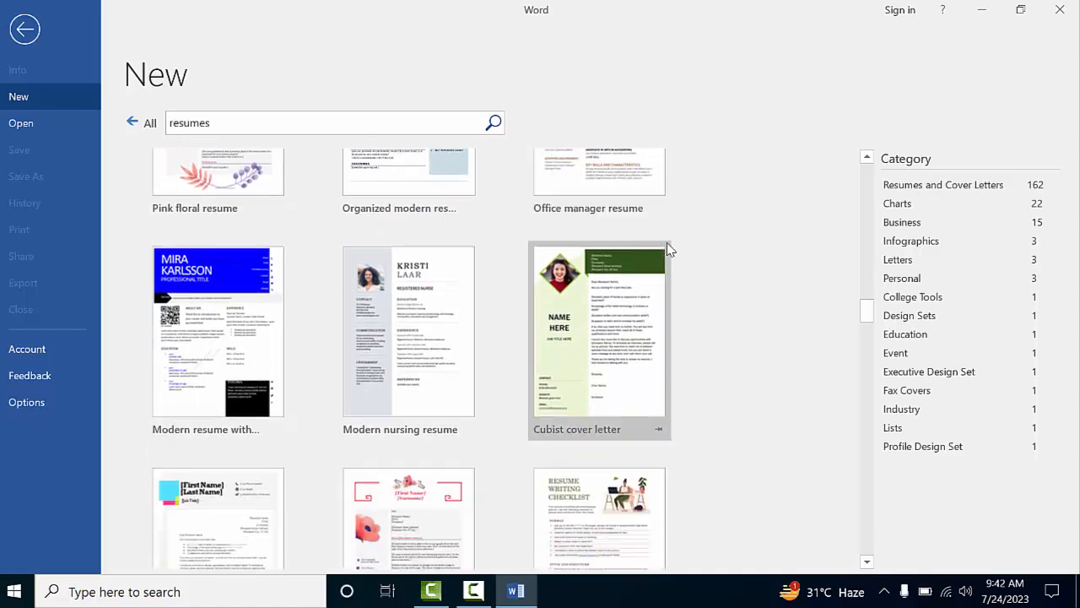
pyautogui.scroll(-5, 666, 249)
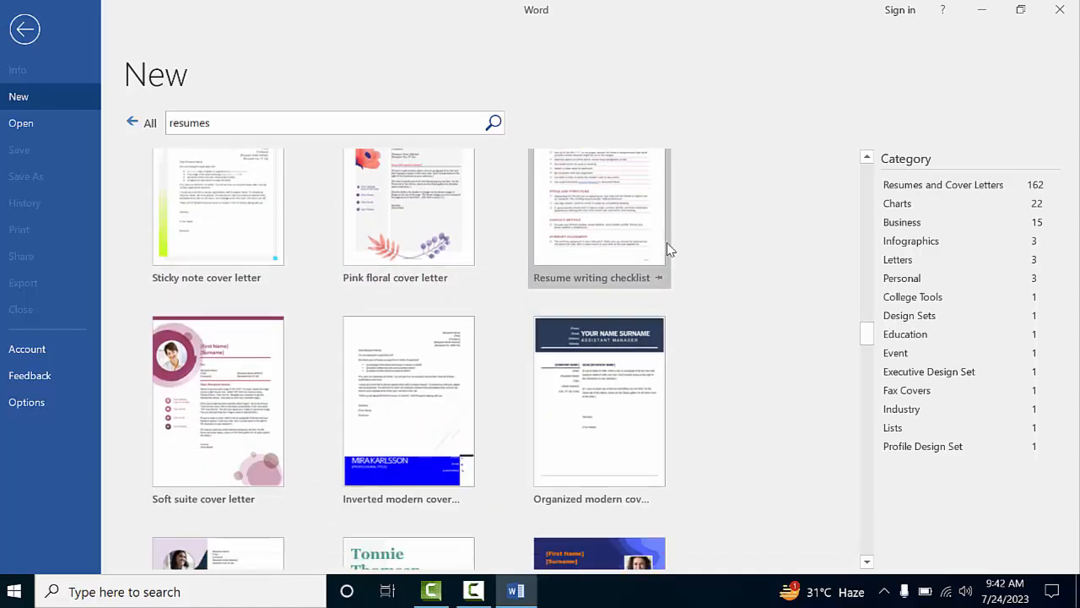
pyautogui.scroll(-4, 667, 249)
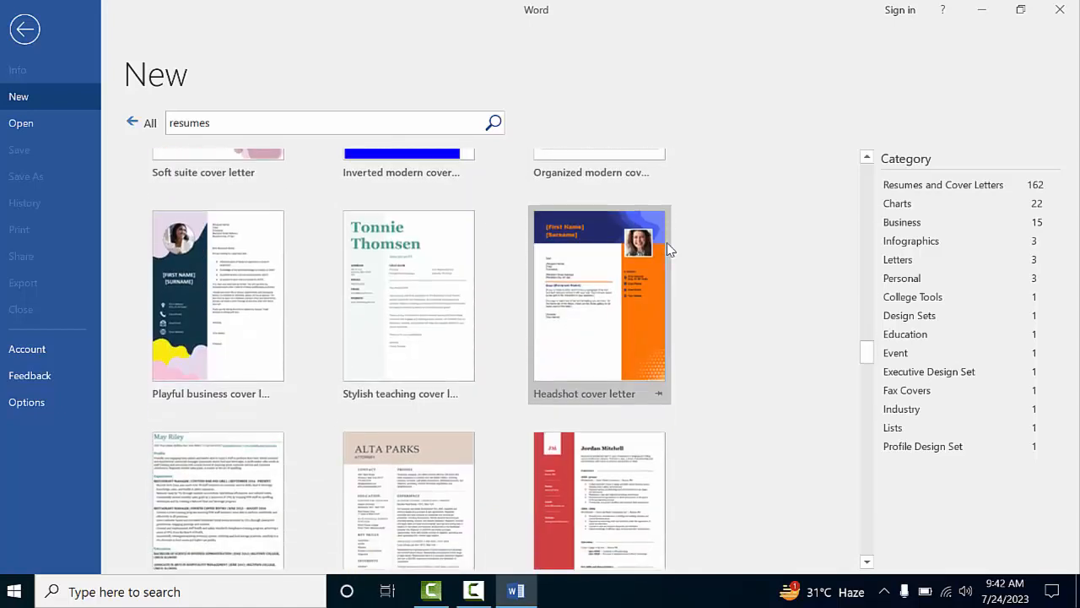
pyautogui.scroll(-5, 666, 249)
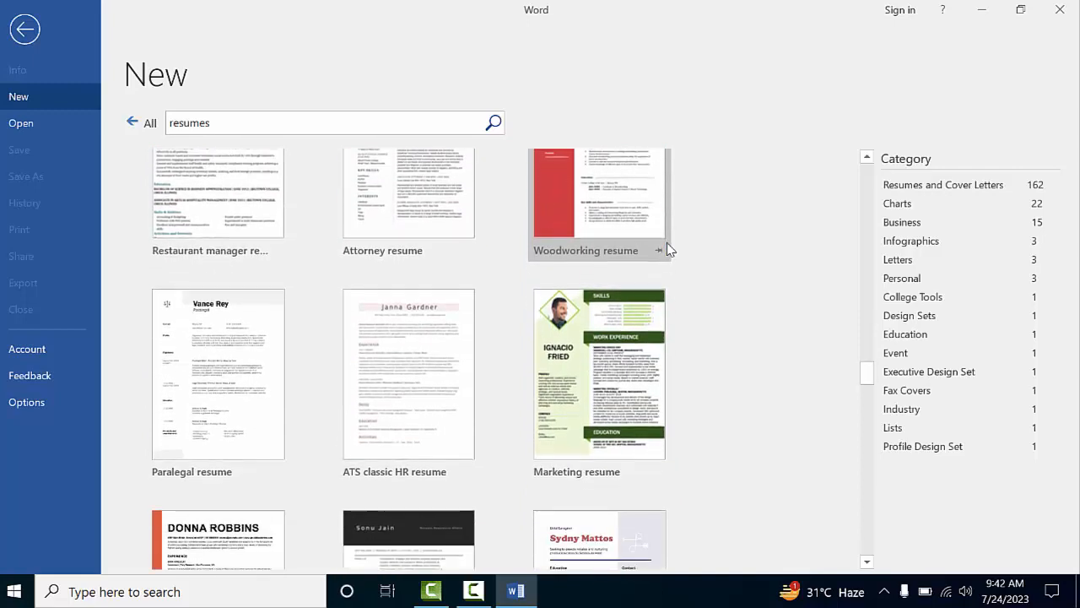
pyautogui.scroll(-4, 666, 249)
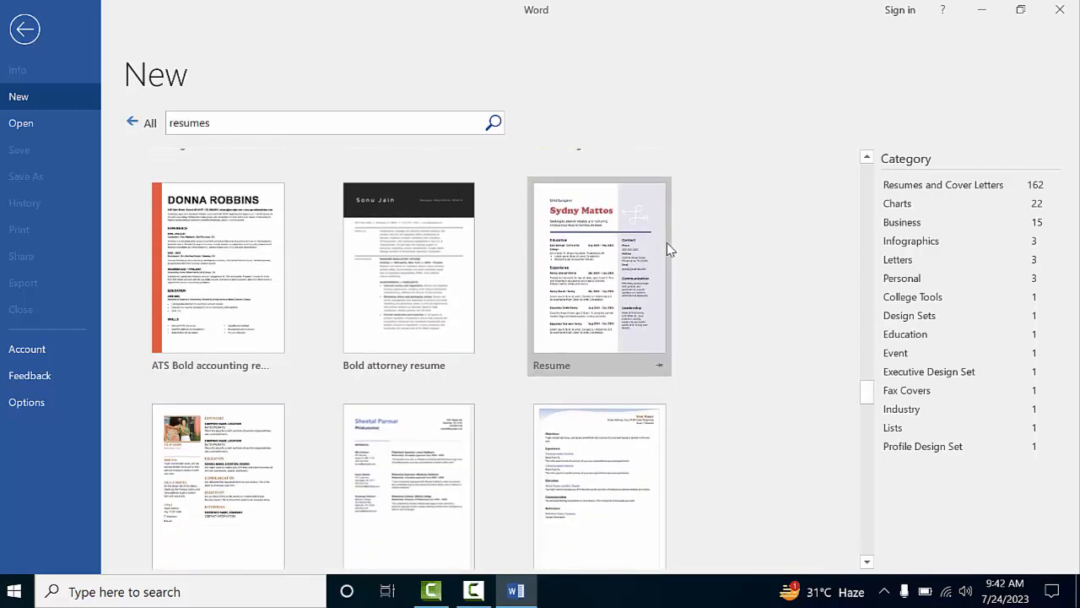
pyautogui.scroll(-5, 666, 249)
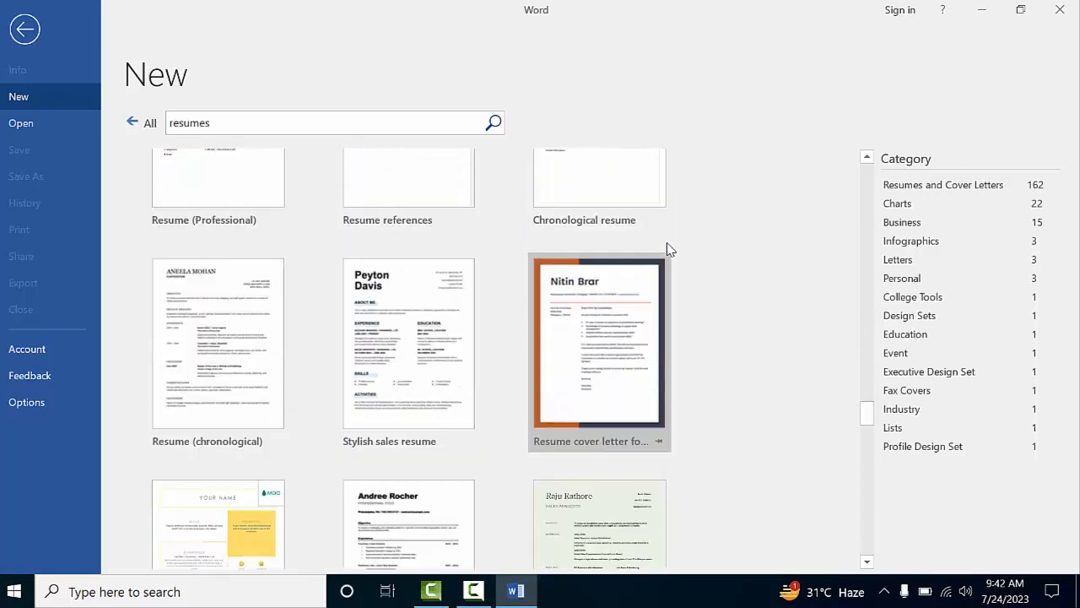
pyautogui.scroll(-5, 666, 248)
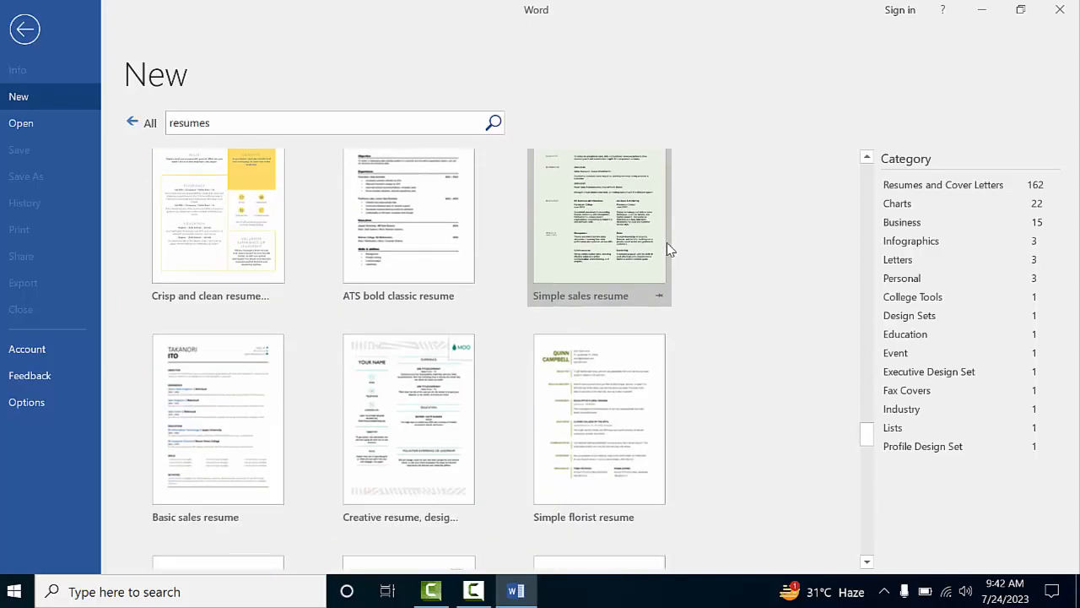
pyautogui.scroll(-3, 668, 248)
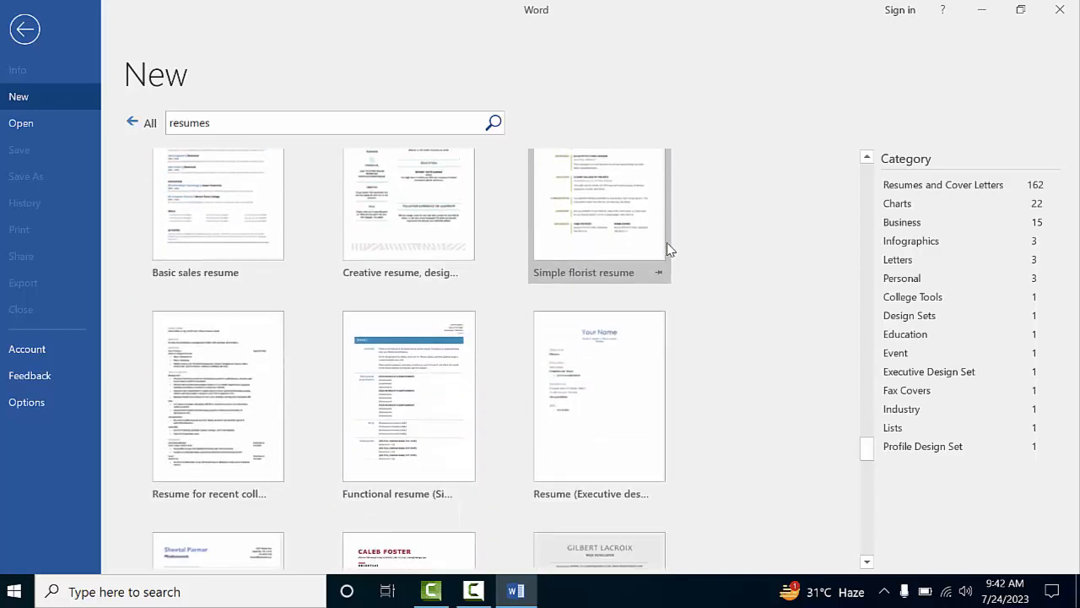
pyautogui.scroll(-5, 667, 249)
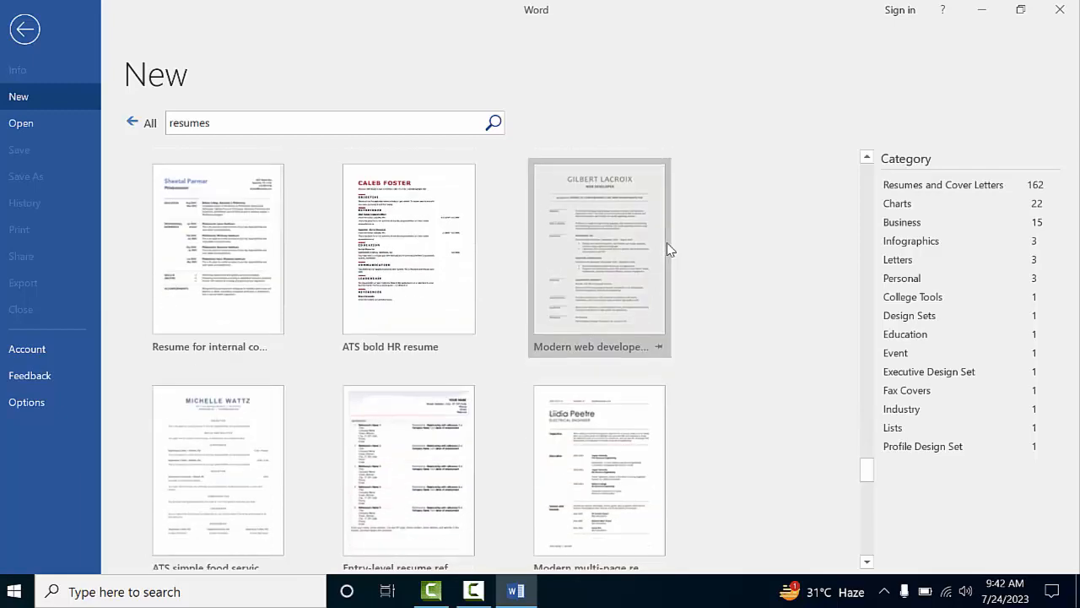
pyautogui.scroll(-6, 667, 249)
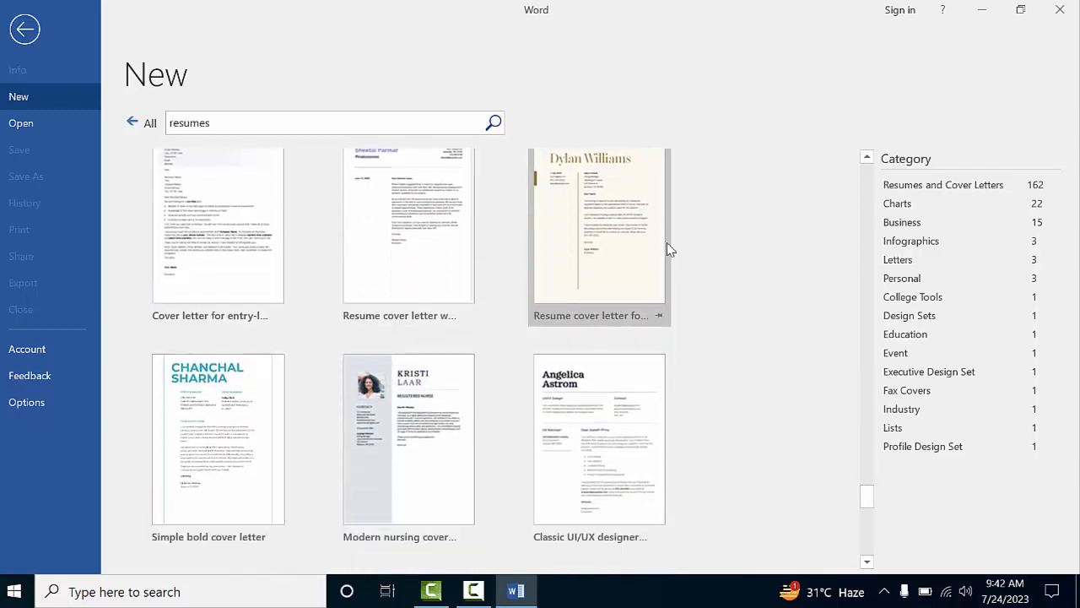
pyautogui.scroll(-3, 667, 249)
pyautogui.scroll(3, 666, 250)
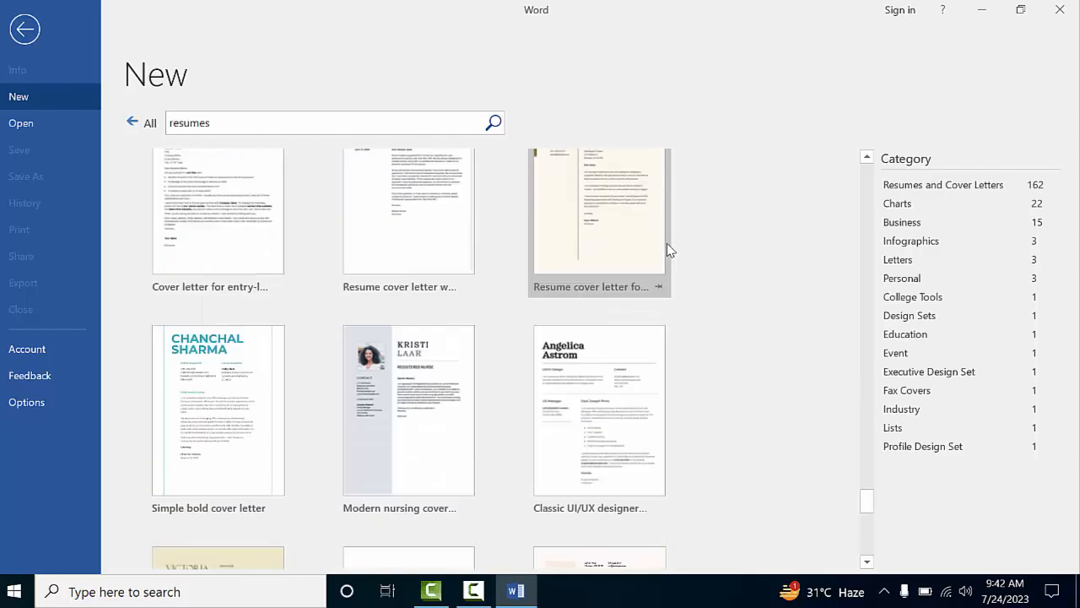
pyautogui.moveTo(871, 505); pyautogui.dragTo(863, 345)
pyautogui.scroll(-3, 748, 400)
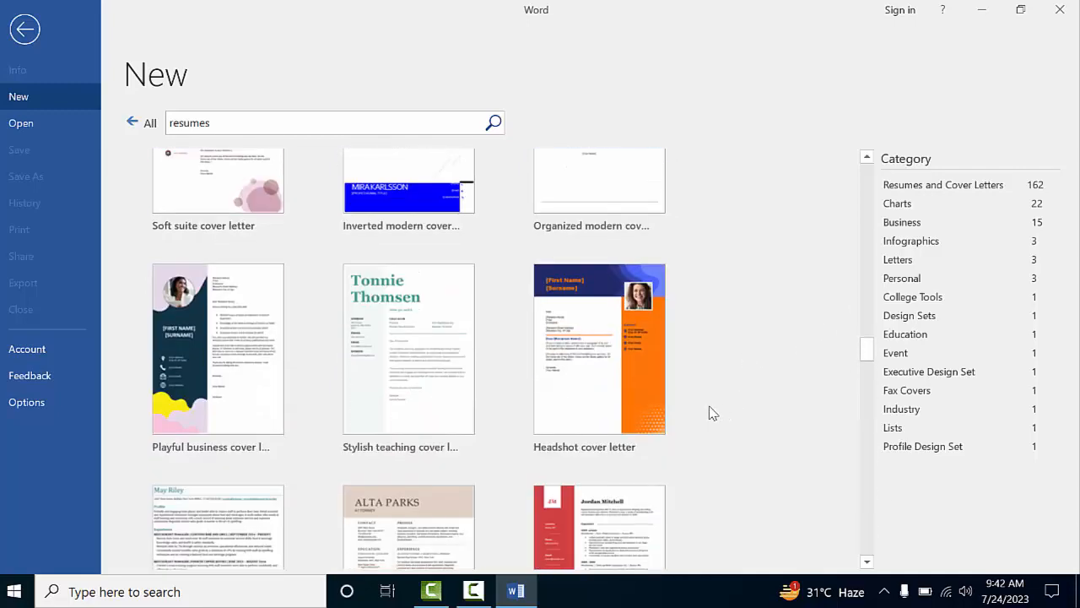
pyautogui.click(623, 355)
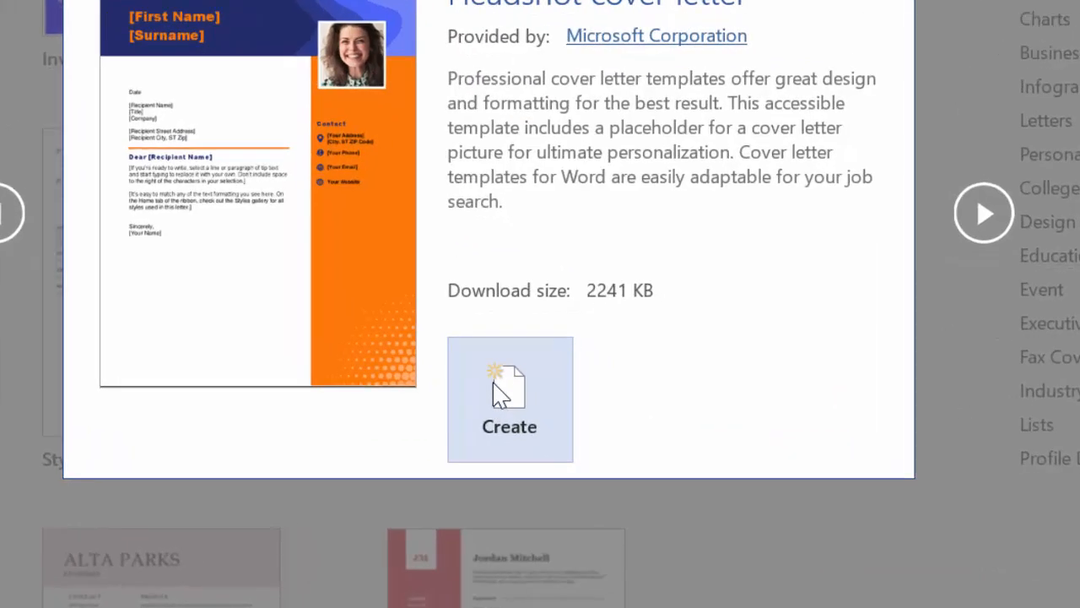
# Create a new document from the Headshot cover letter template
pyautogui.click(561, 402)
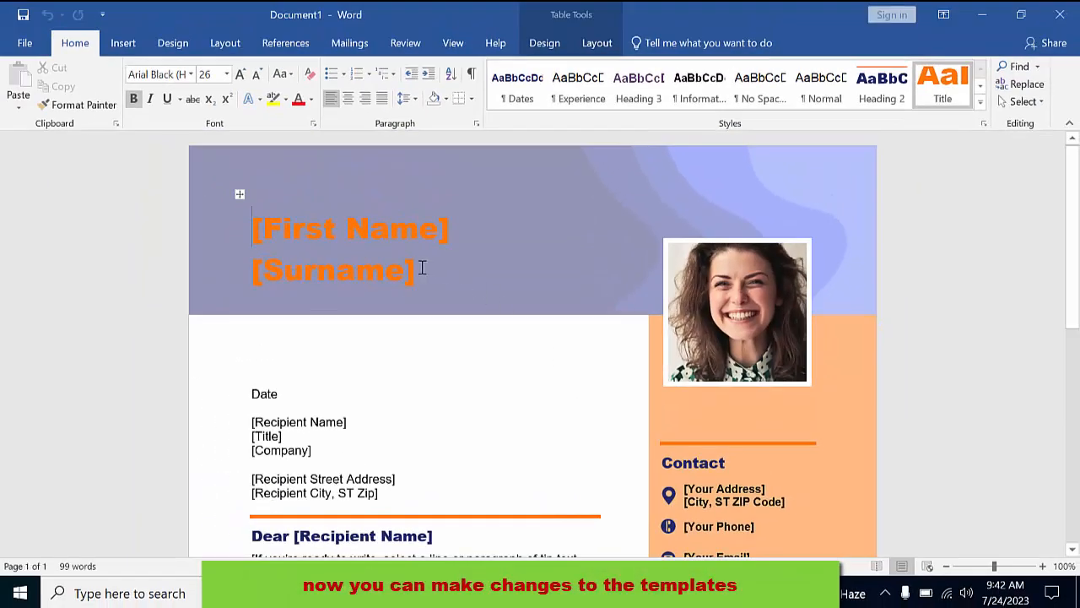
# Replace the [First Name] and [Surname] header placeholders with the applicant's first name and surname
pyautogui.click(416, 273)
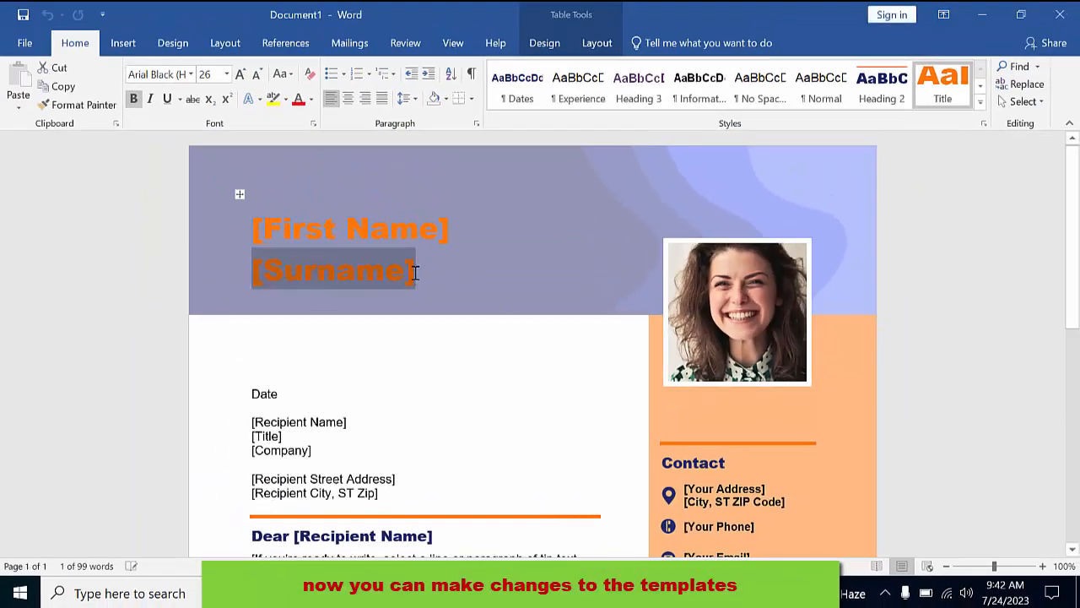
pyautogui.click(430, 238)
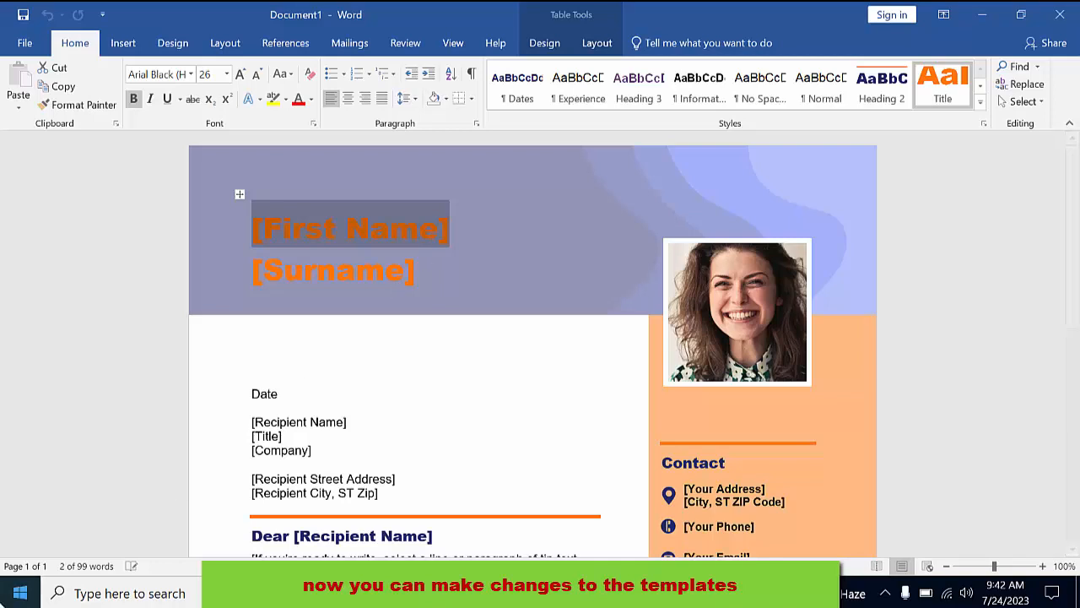
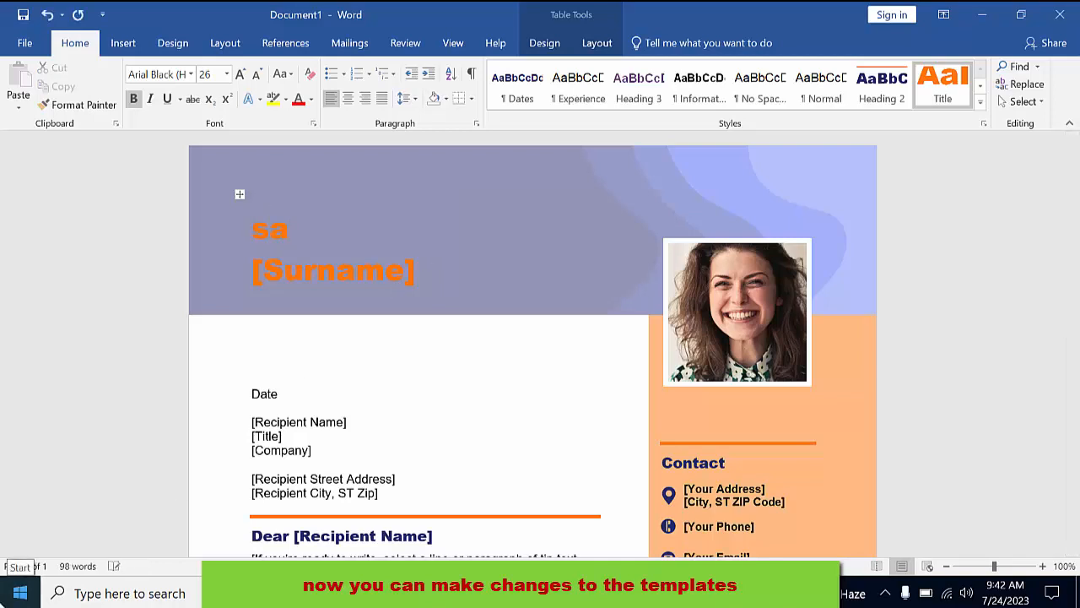
pyautogui.click(414, 281)
pyautogui.press('BackSpace')
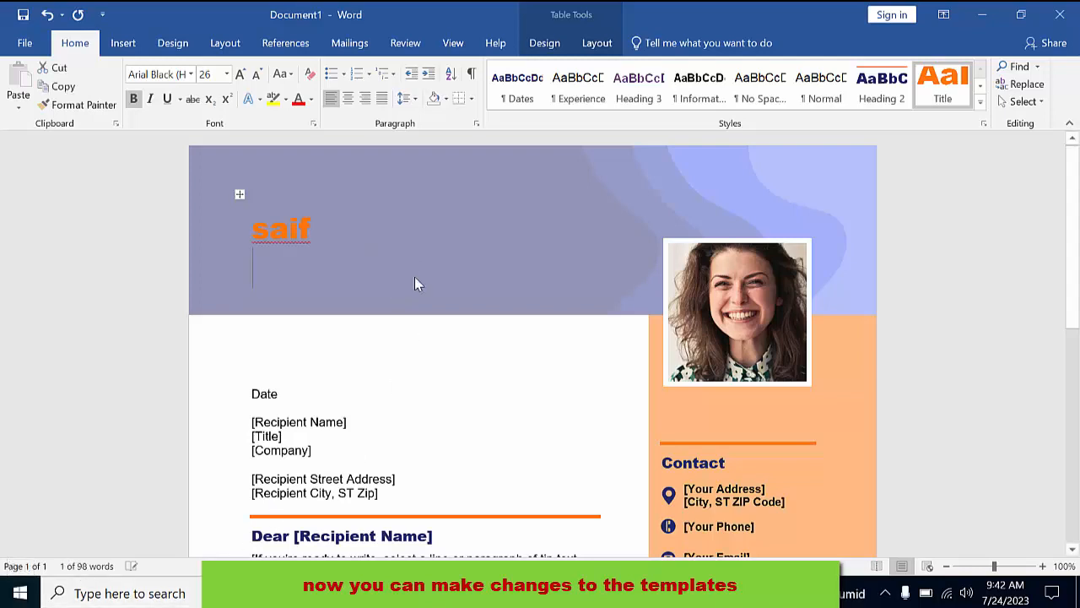
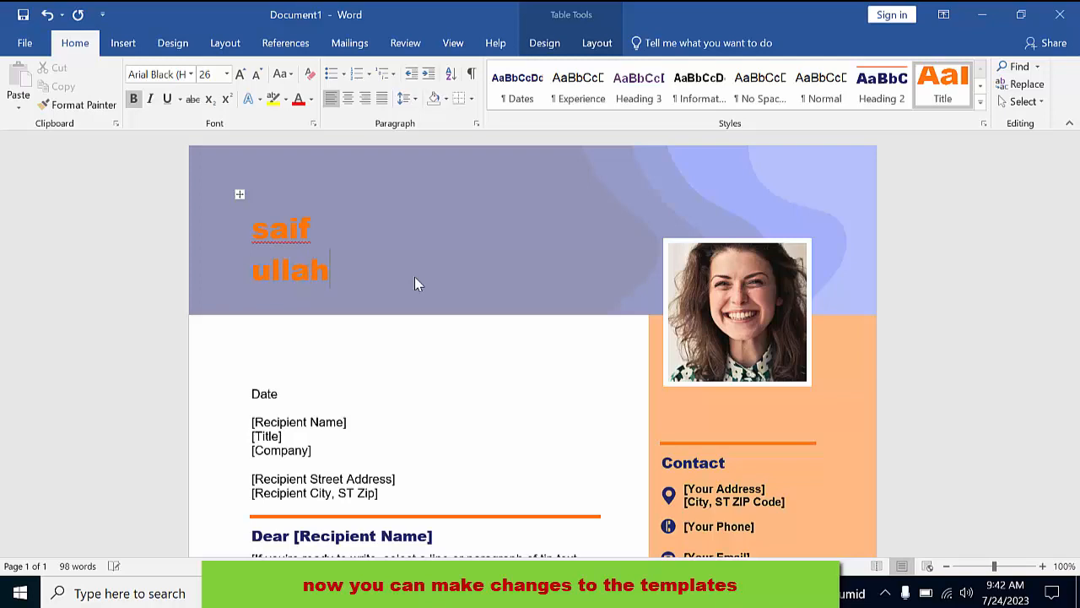
pyautogui.scroll(-3, 370, 325)
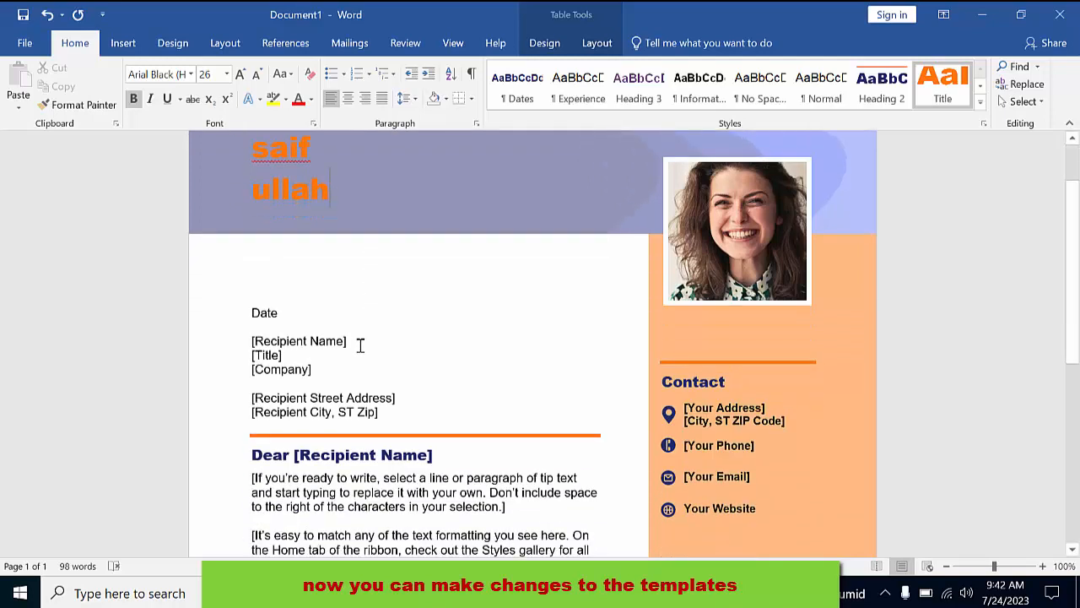
pyautogui.click(342, 300)
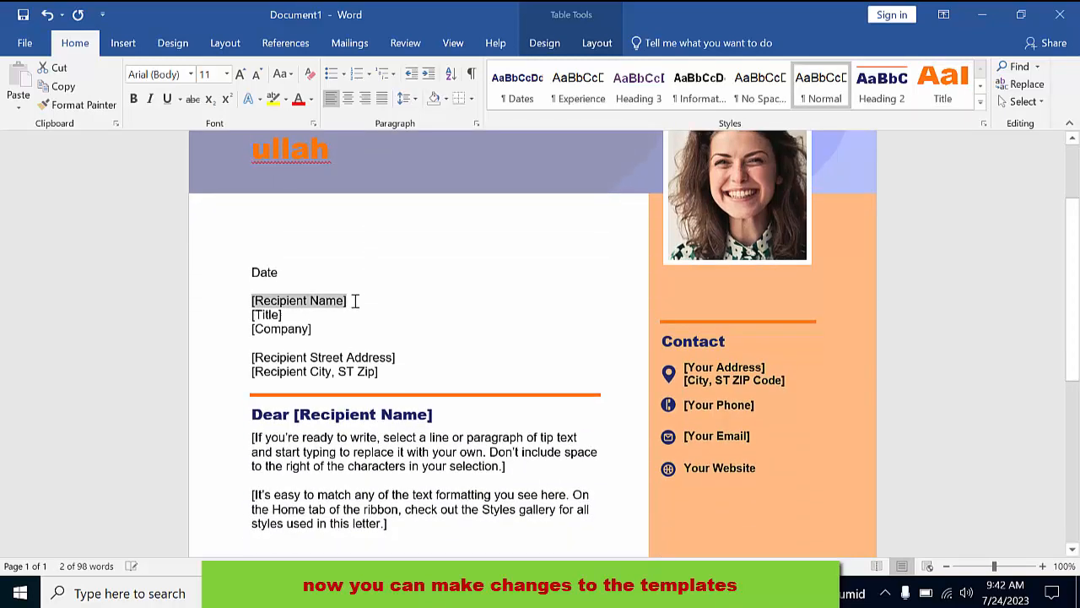
# Enter the recipient's name and replace the [Title] placeholder with 'application'
pyautogui.press('BackSpace')
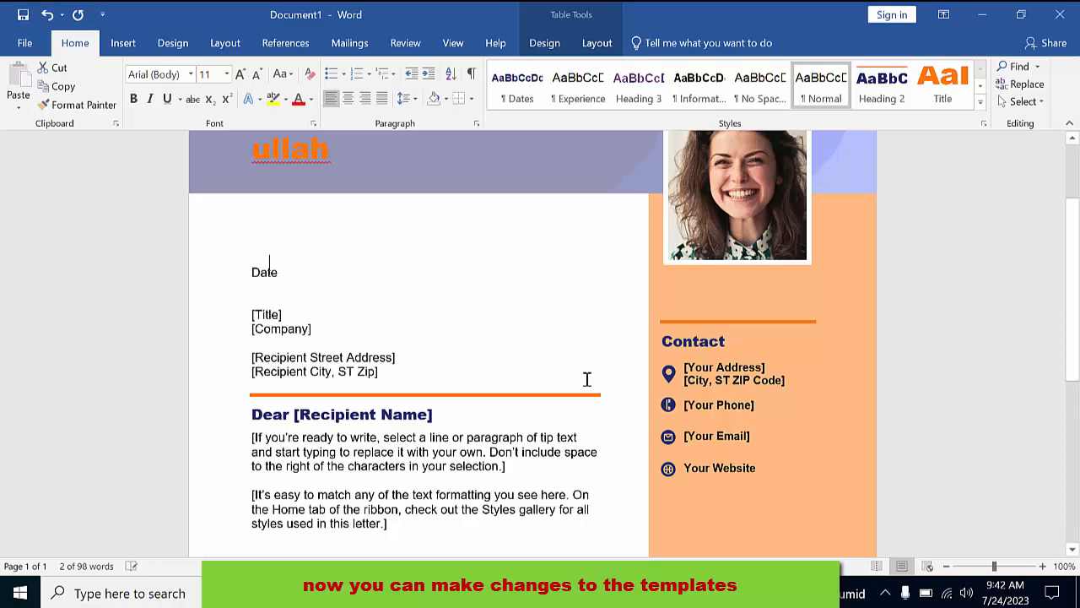
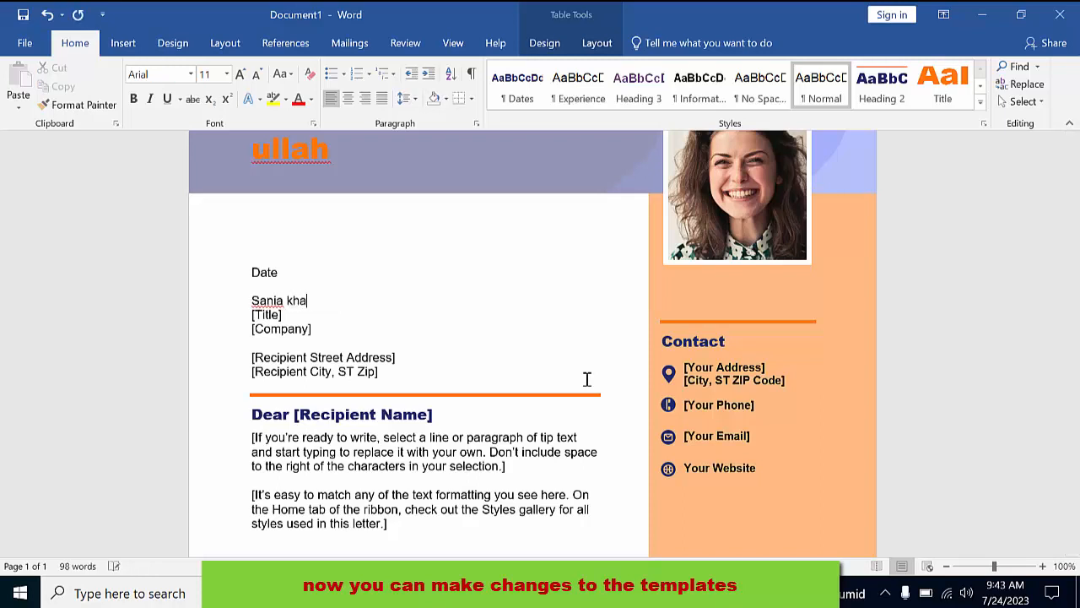
pyautogui.click(281, 315)
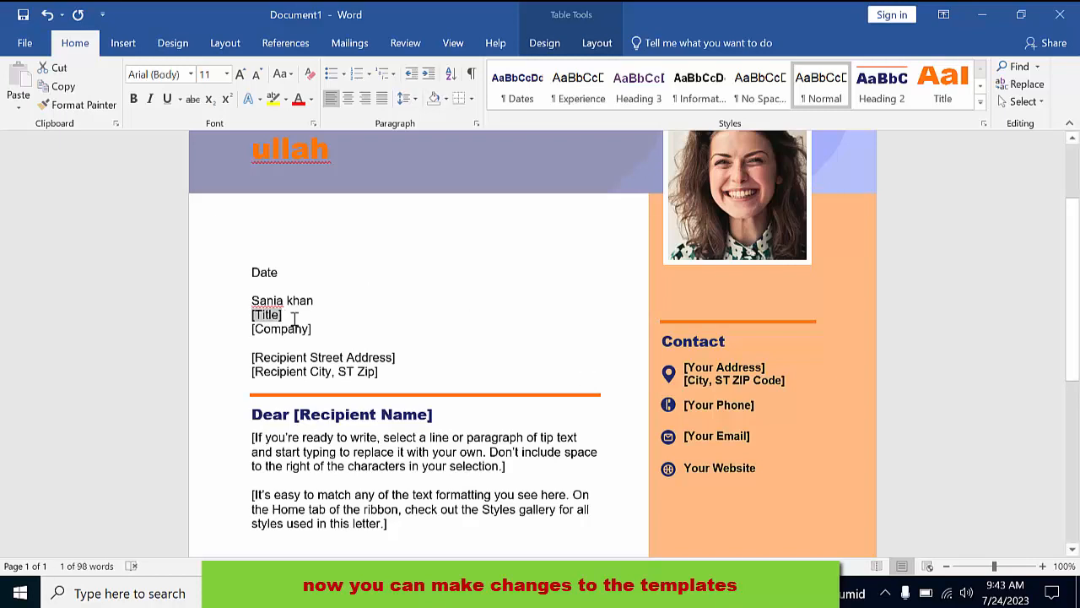
pyautogui.scroll(-2, 302, 340)
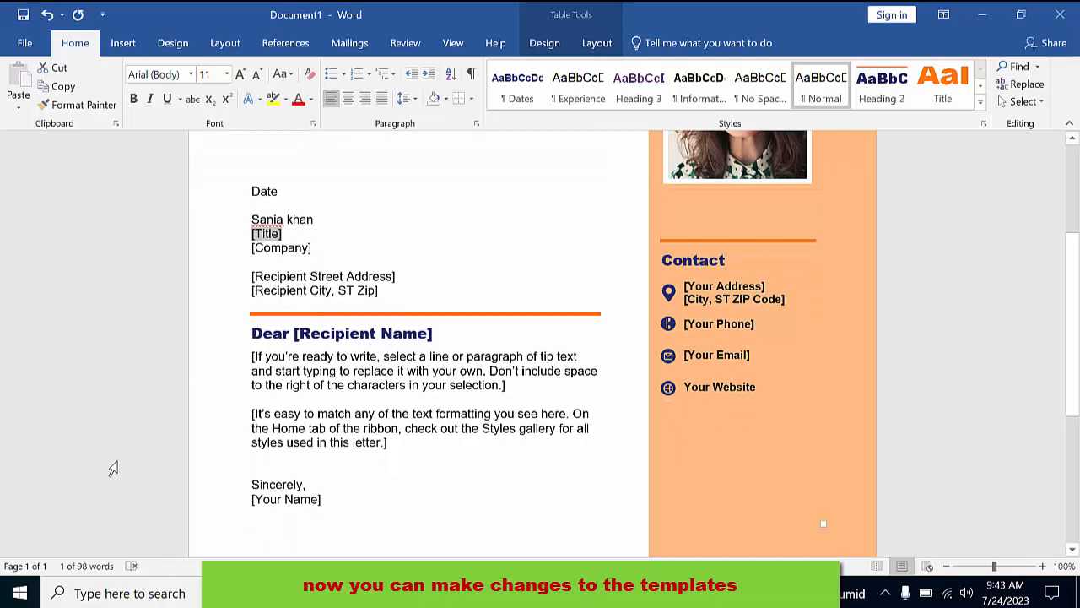
pyautogui.write('application')
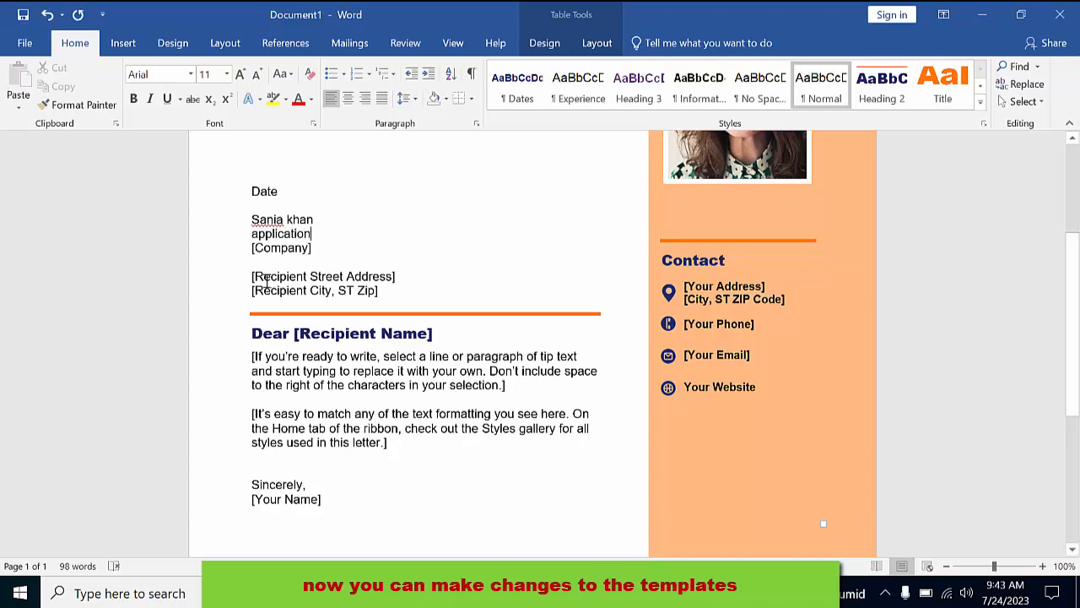
pyautogui.scroll(-4, 344, 301)
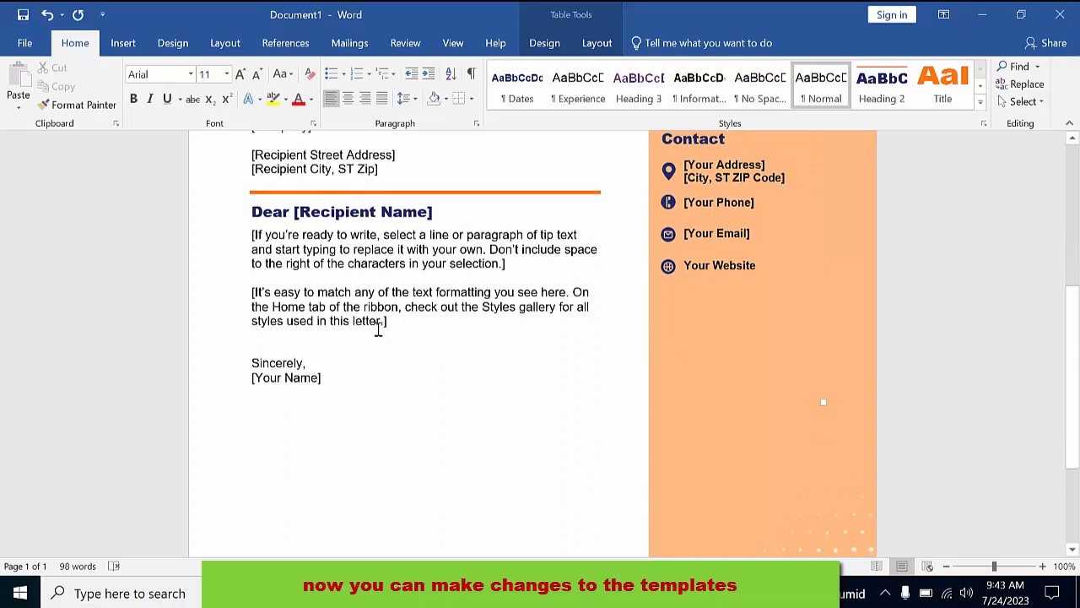
pyautogui.scroll(4, 381, 335)
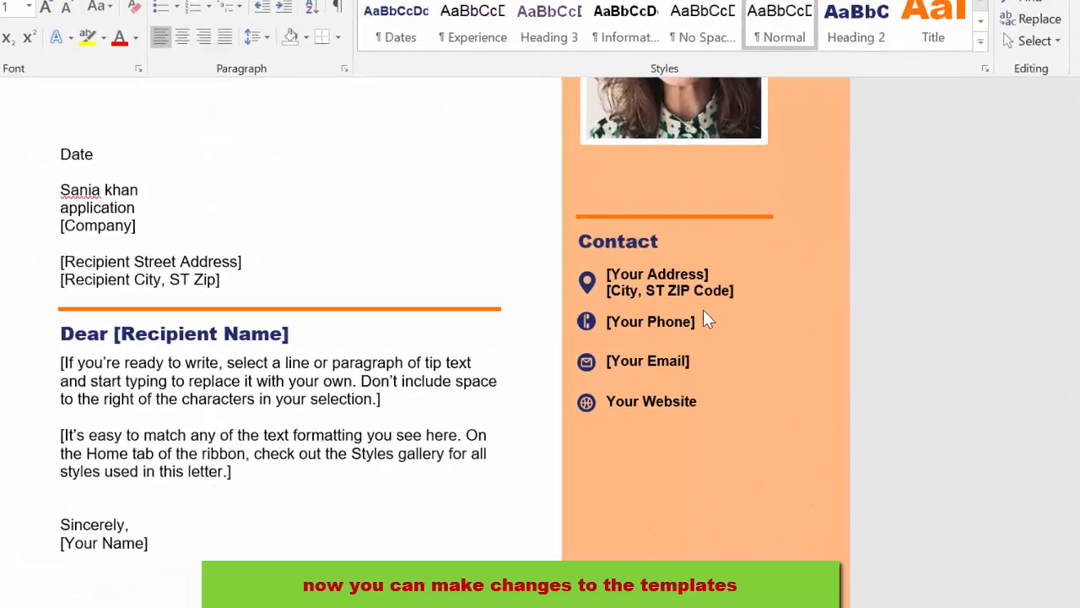
# Replace the [Your Phone] placeholder with the applicant's phone number
pyautogui.click(626, 319)
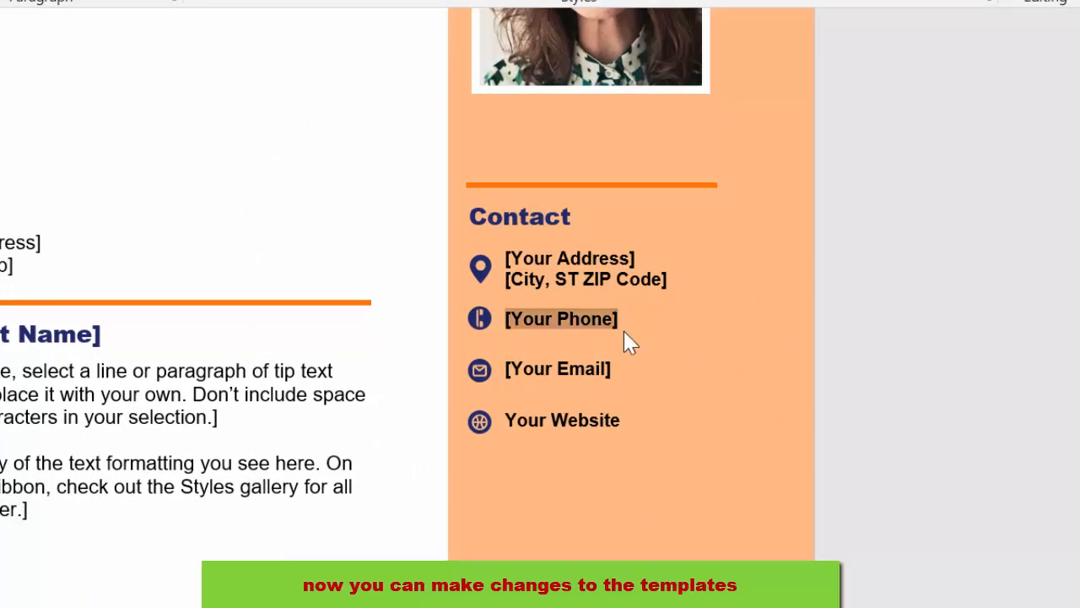
pyautogui.press('Delete')
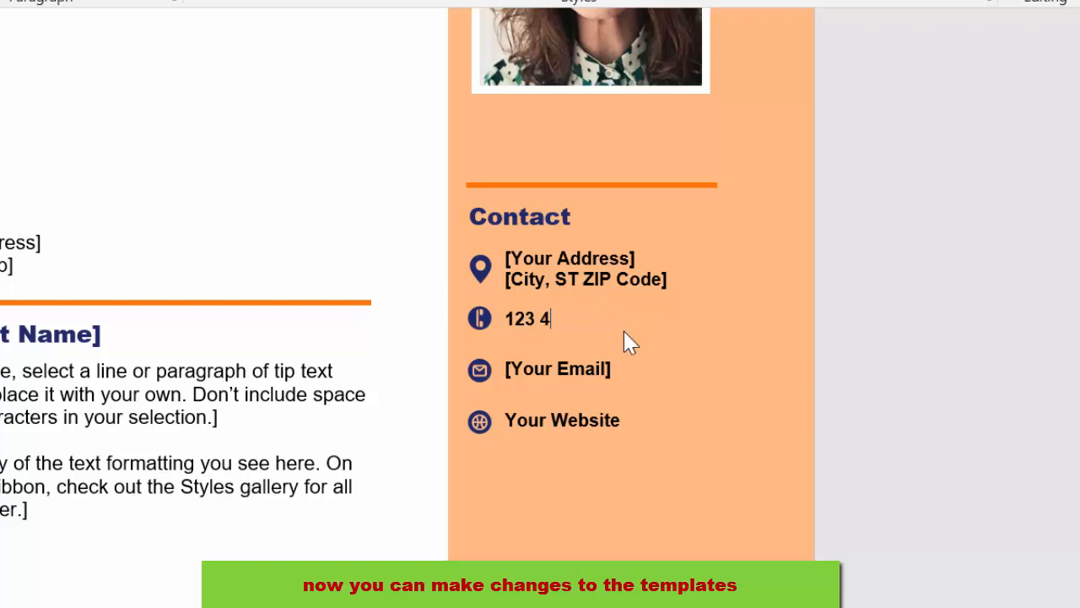
pyautogui.write('123 456 7890')
pyautogui.click(620, 374)
pyautogui.press('Delete')
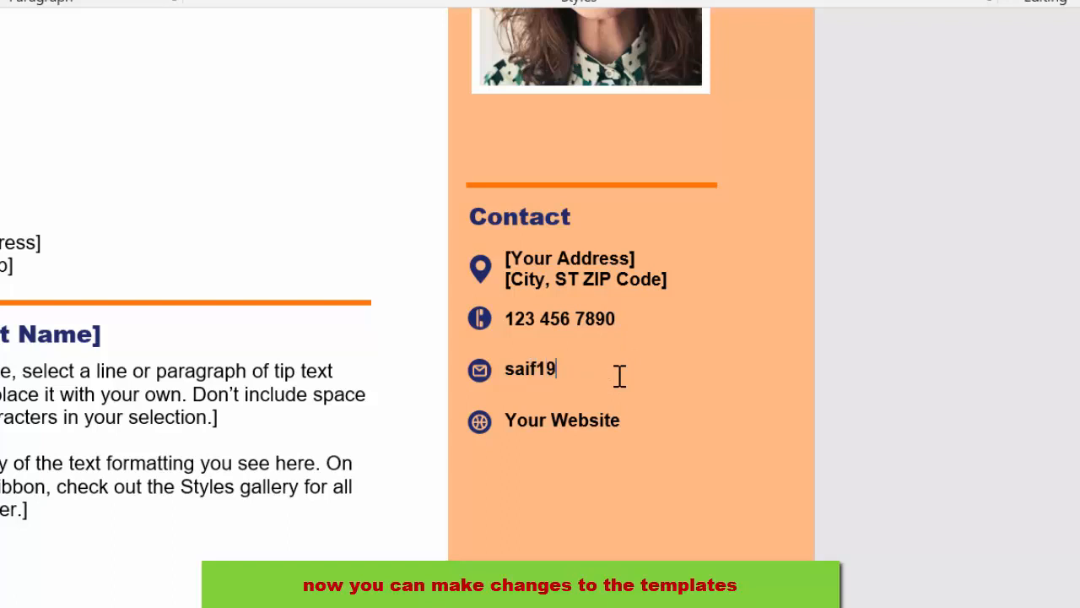
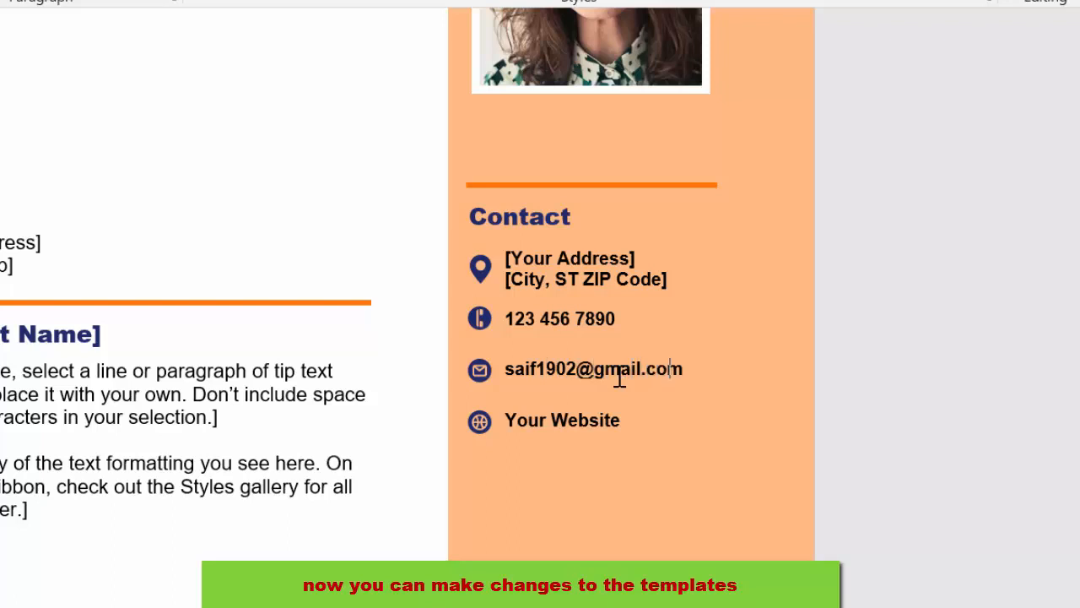
pyautogui.click(629, 414)
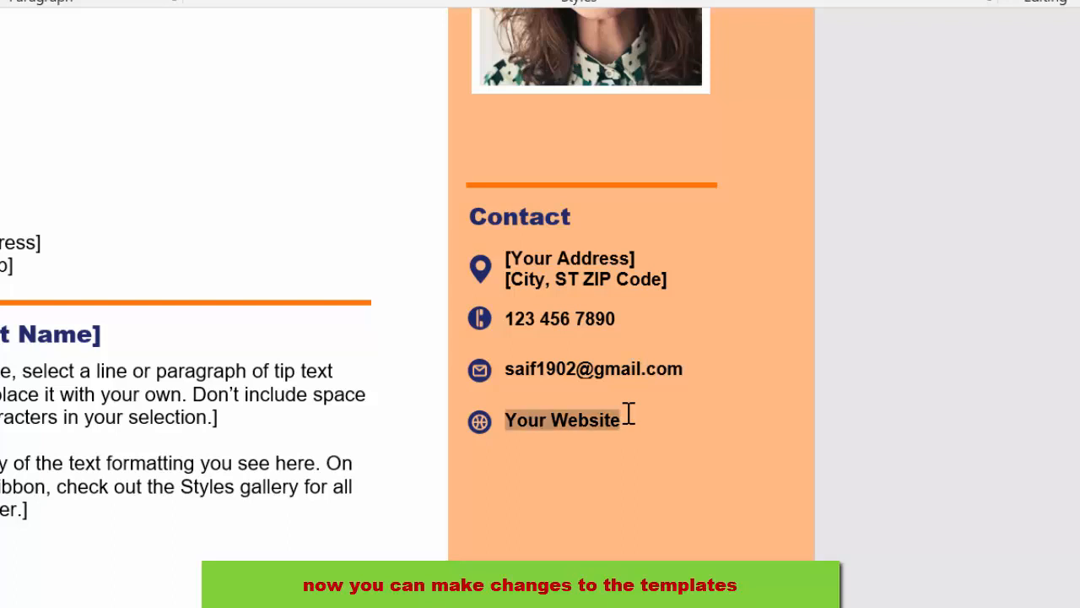
pyautogui.press('BackSpace')
pyautogui.write('www.ab')
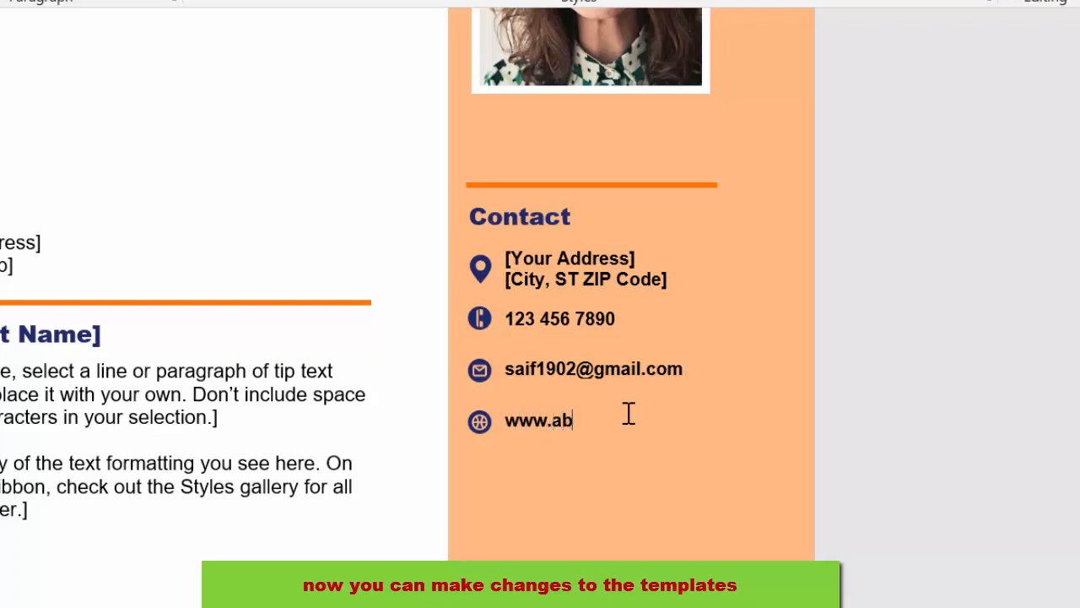
pyautogui.write('c.com')
pyautogui.scroll(3, 631, 420)
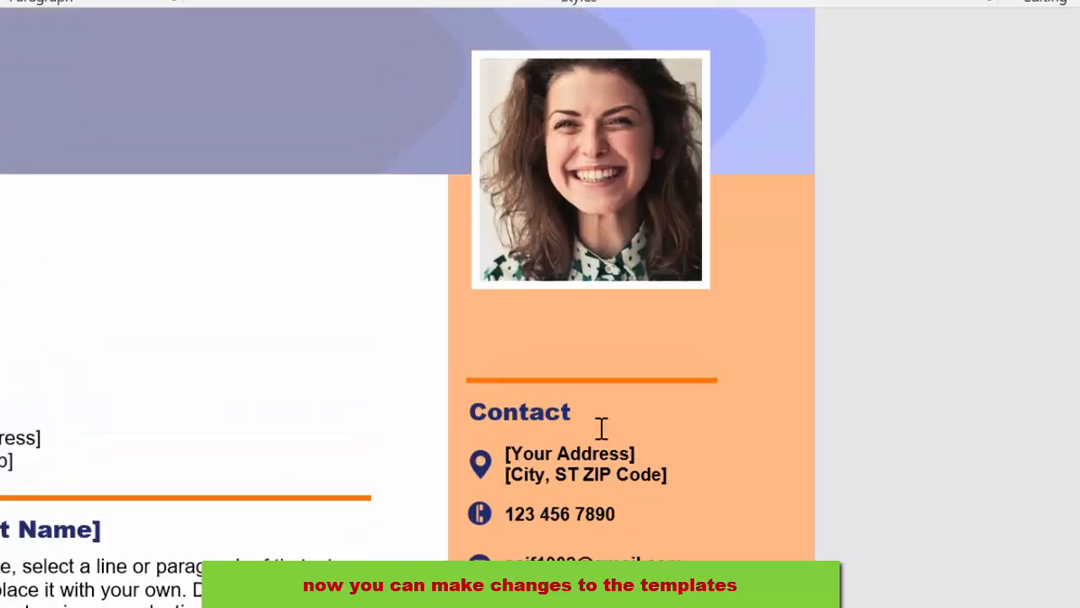
# Replace both Contact address placeholders with the applicant's street-and-city line and postal code
pyautogui.click(629, 456)
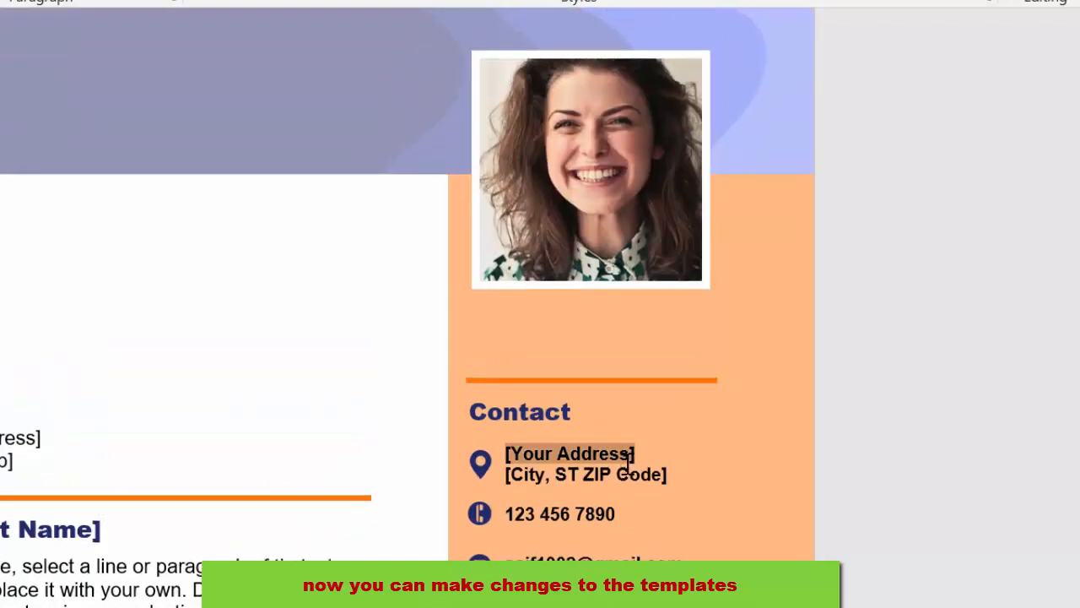
pyautogui.press('BackSpace')
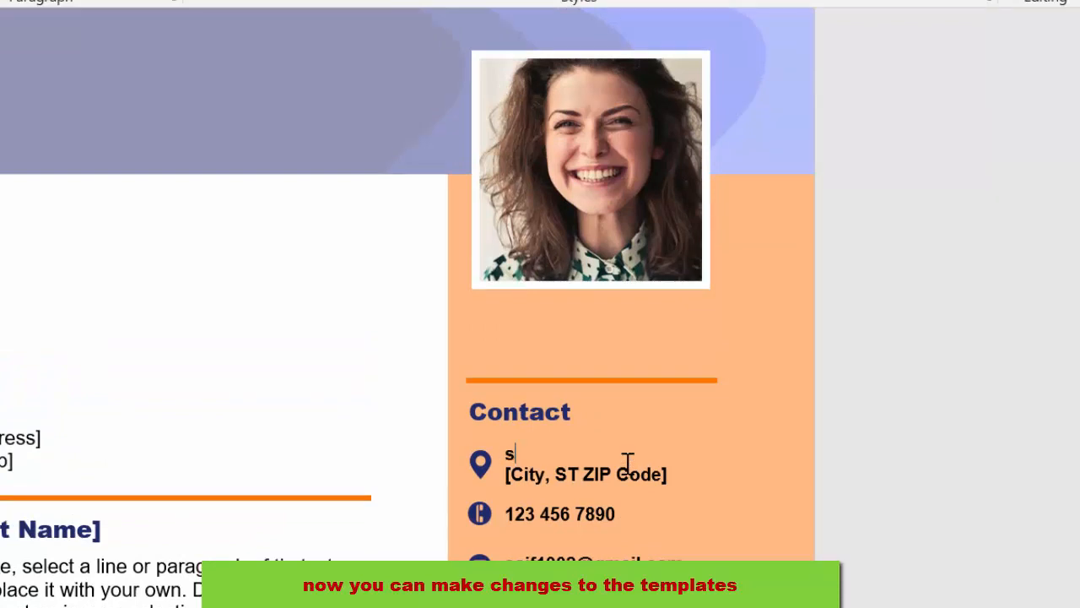
pyautogui.write('street city')
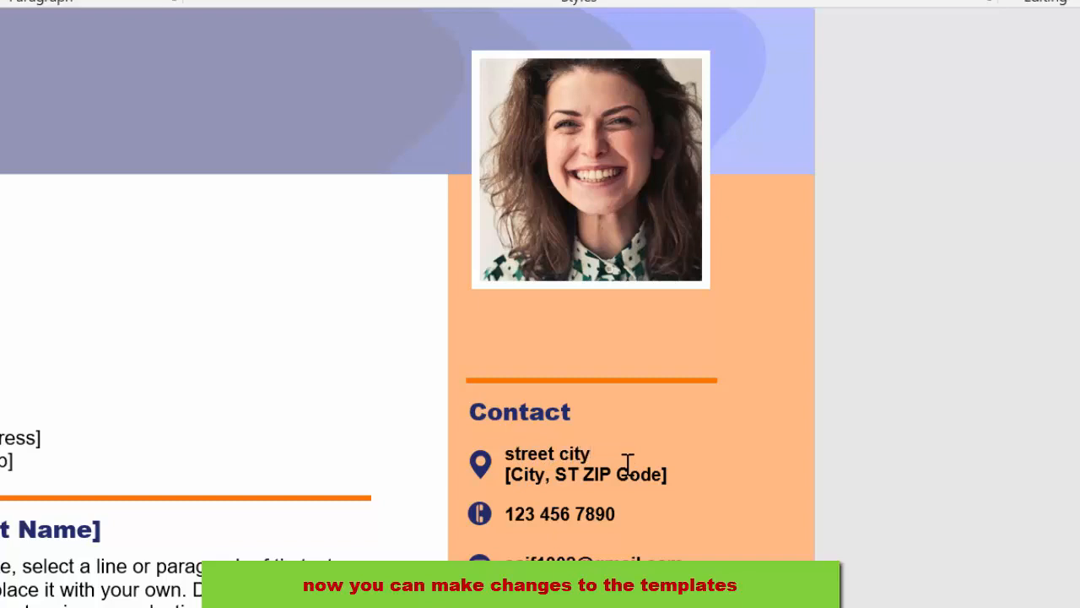
pyautogui.click(638, 474)
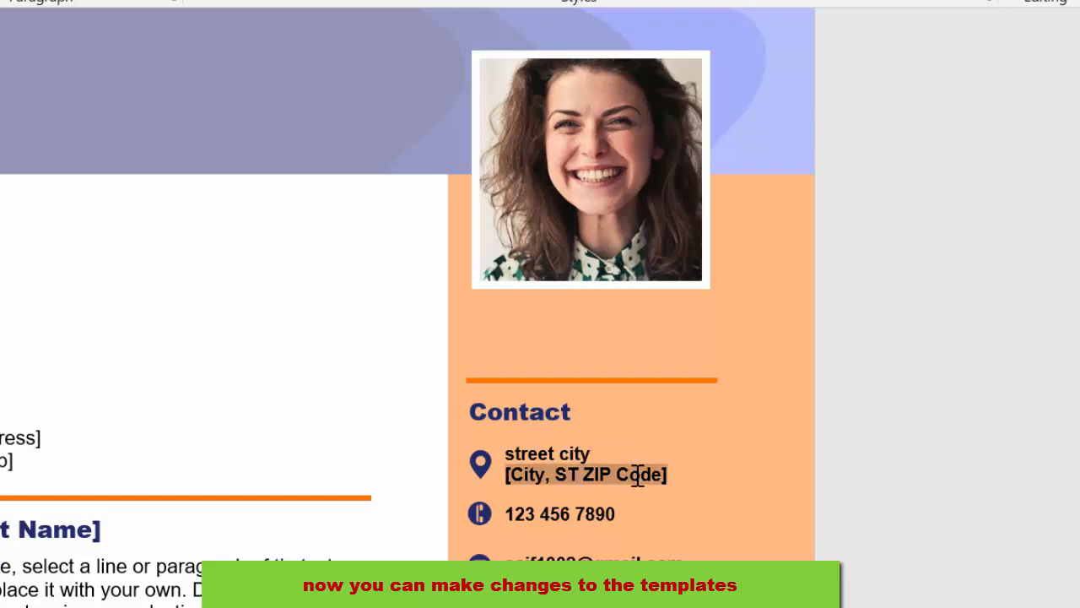
pyautogui.press('BackSpace')
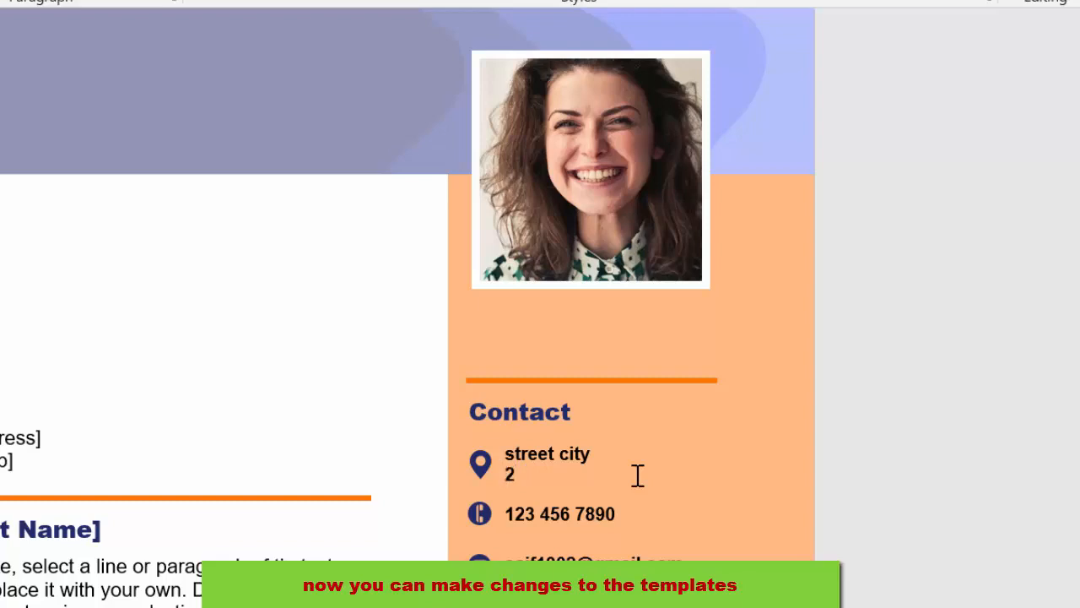
pyautogui.write('00')
pyautogui.scroll(-5, 598, 503)
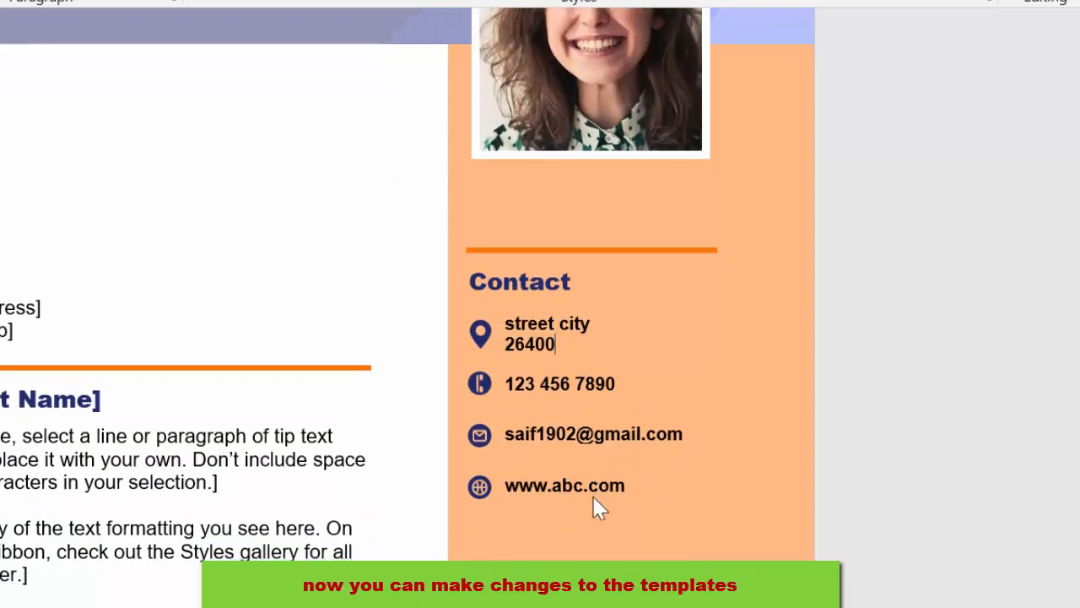
pyautogui.scroll(-2, 592, 507)
pyautogui.scroll(8, 588, 506)
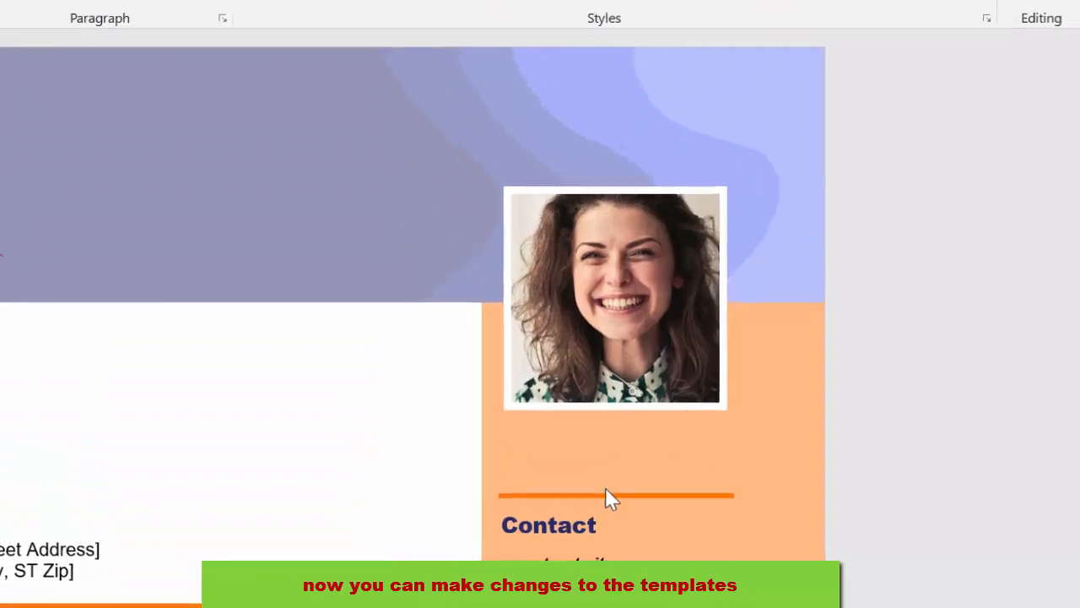
pyautogui.scroll(-5, 612, 498)
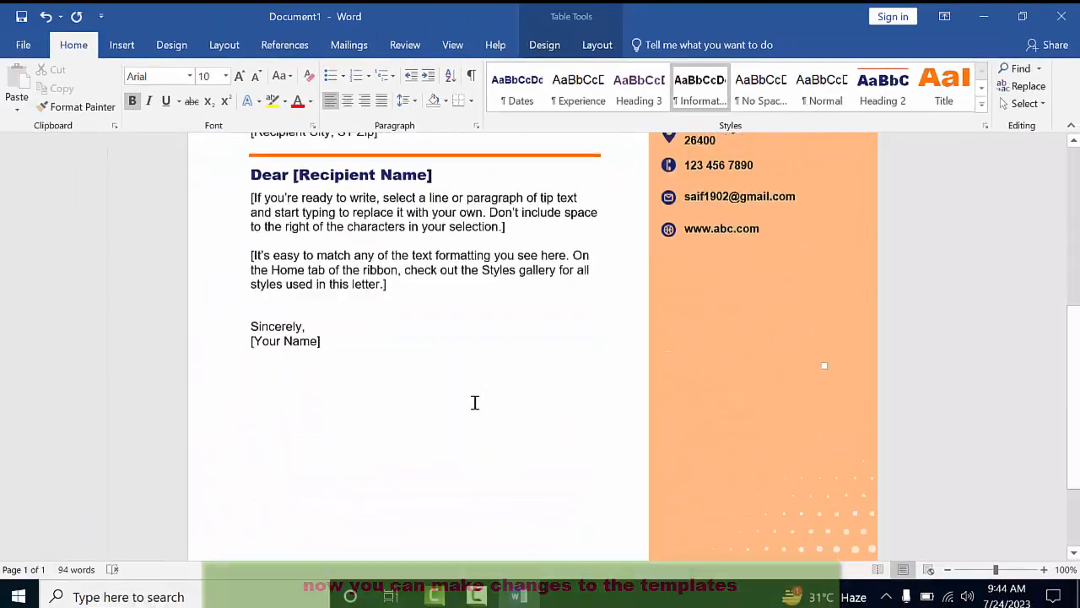
# Save the letter via File > Save As to the Desktop with the PDF file type
pyautogui.click(316, 338)
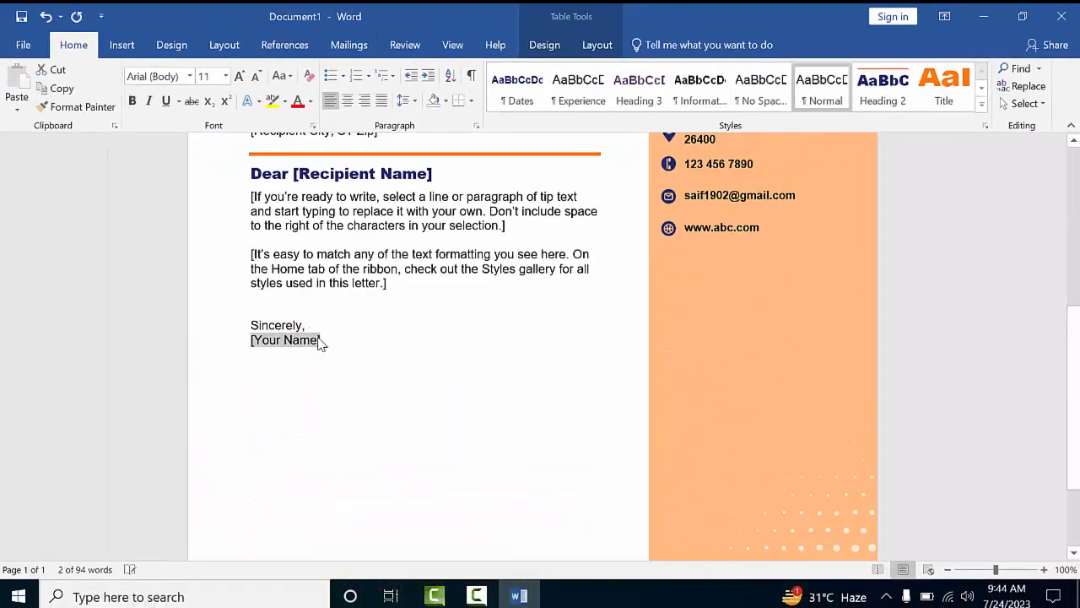
pyautogui.click(23, 45)
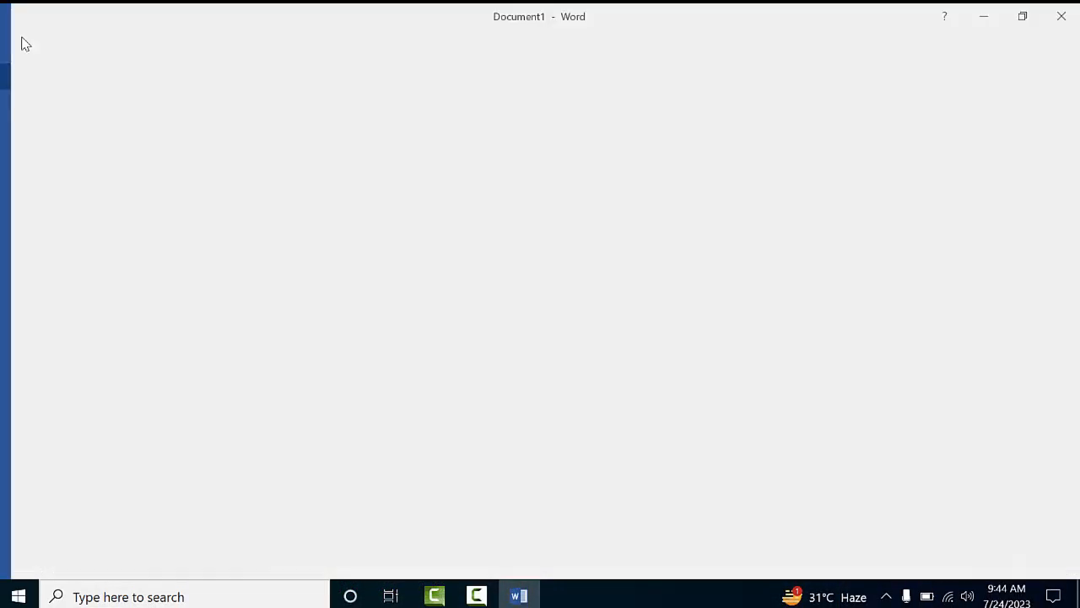
pyautogui.click(37, 161)
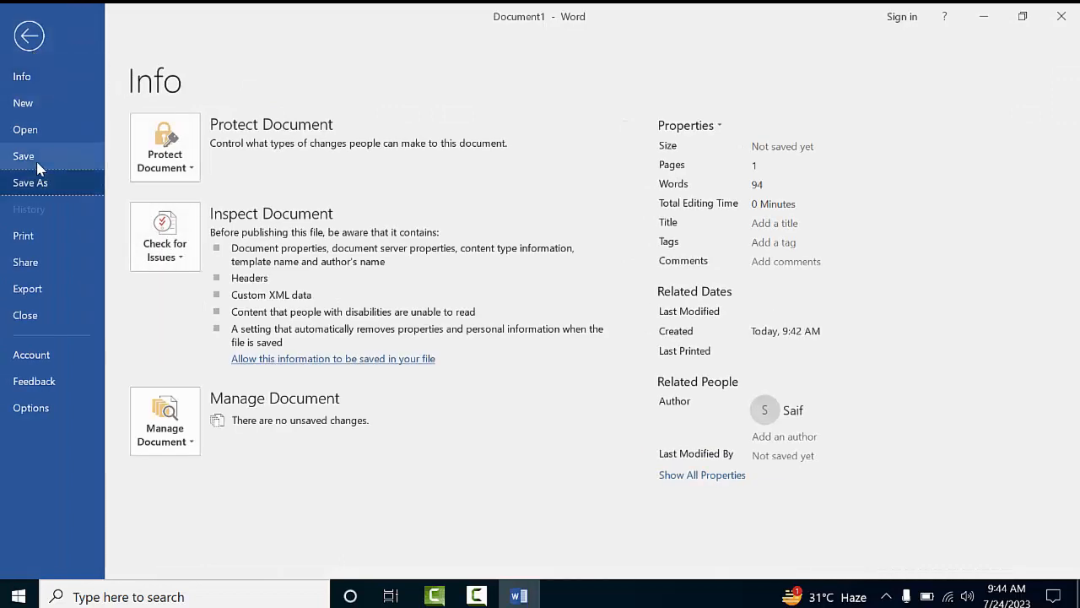
pyautogui.click(515, 203)
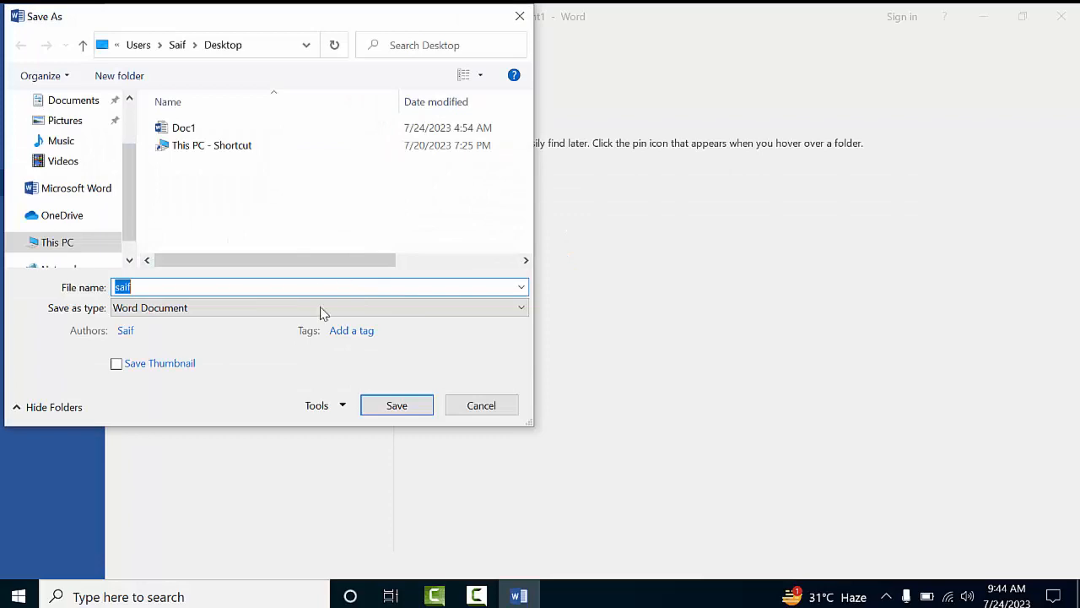
pyautogui.click(320, 309)
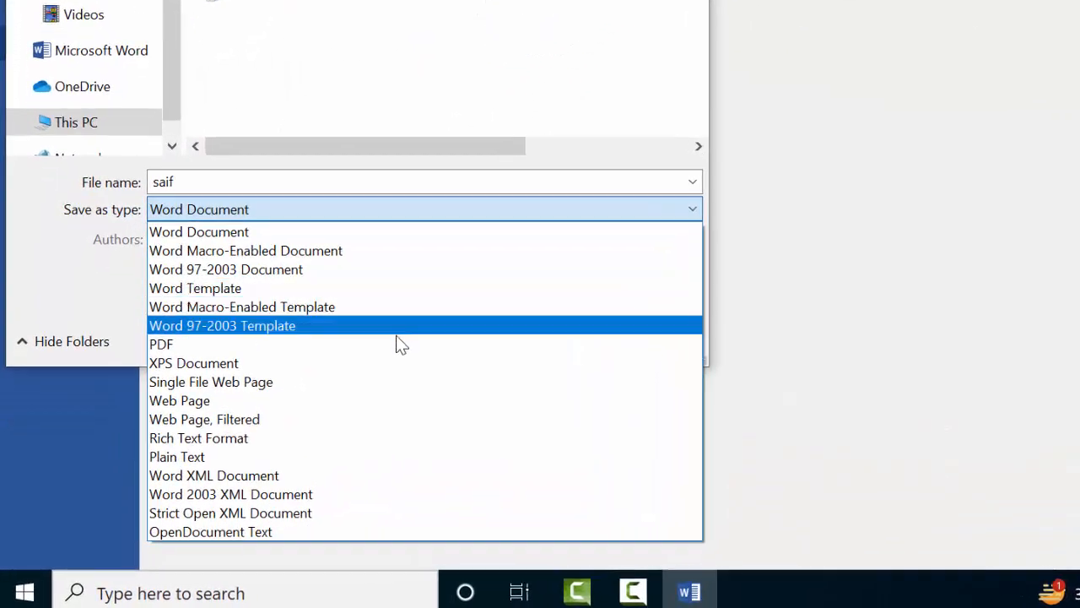
pyautogui.click(397, 346)
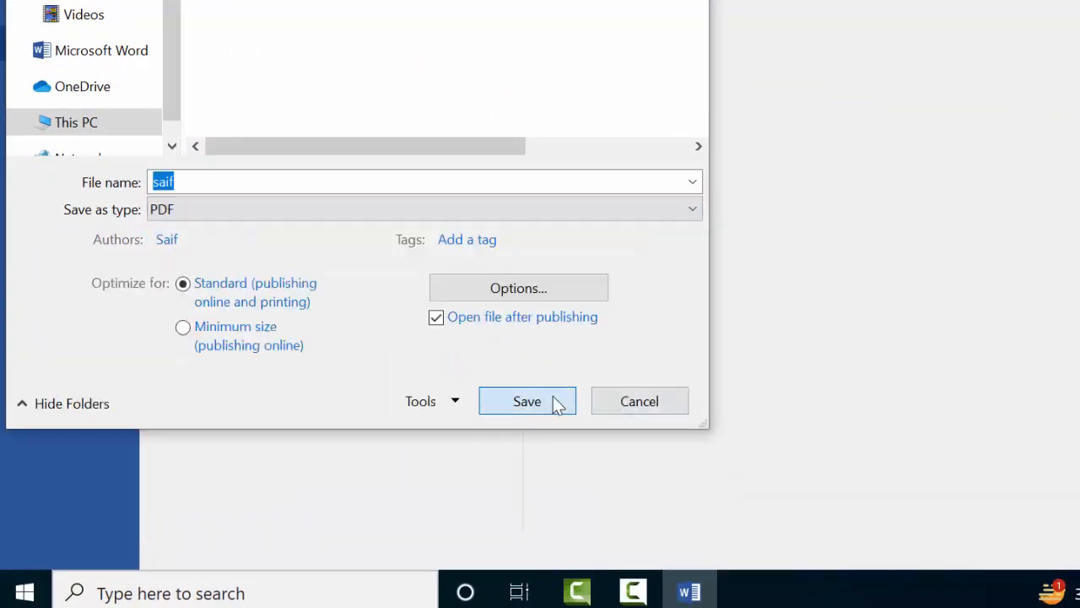
pyautogui.click(554, 397)
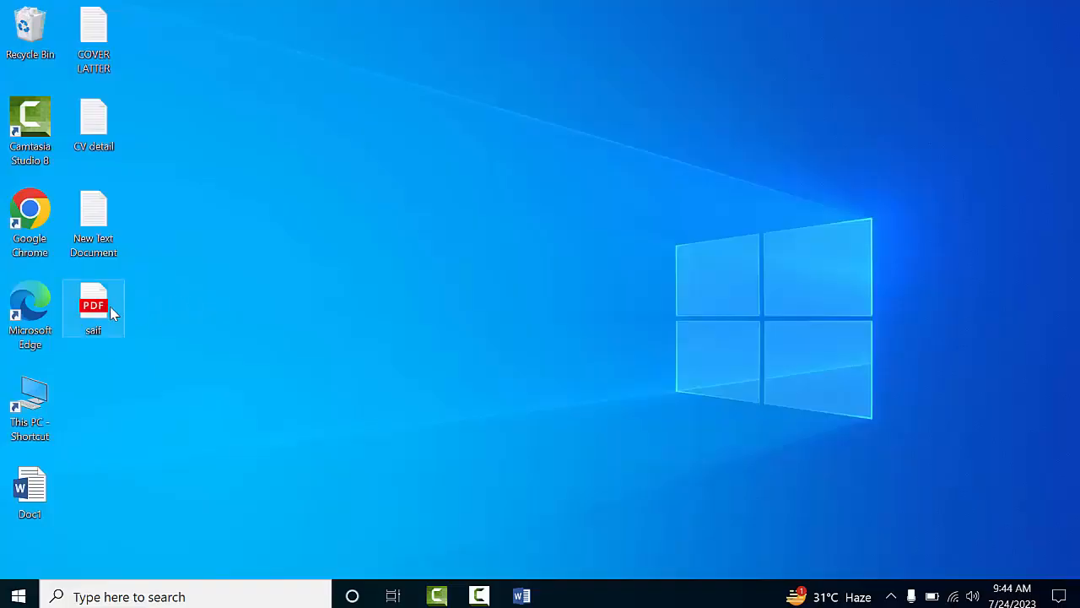
# Open the saved PDF in Edge, close the extra tab, and scroll through the letter
pyautogui.doubleClick(104, 312)
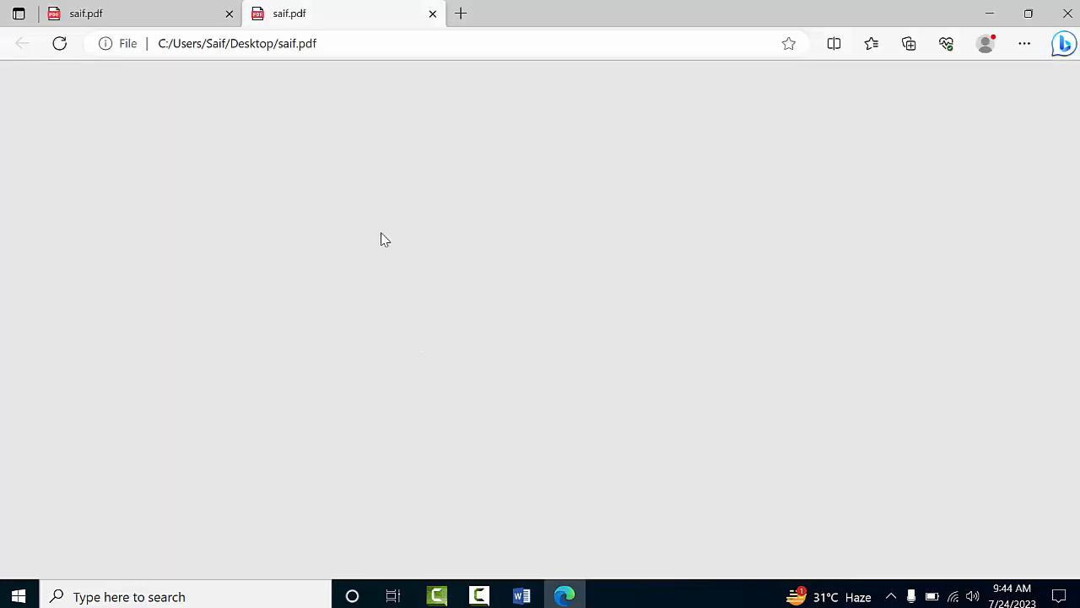
pyautogui.click(229, 14)
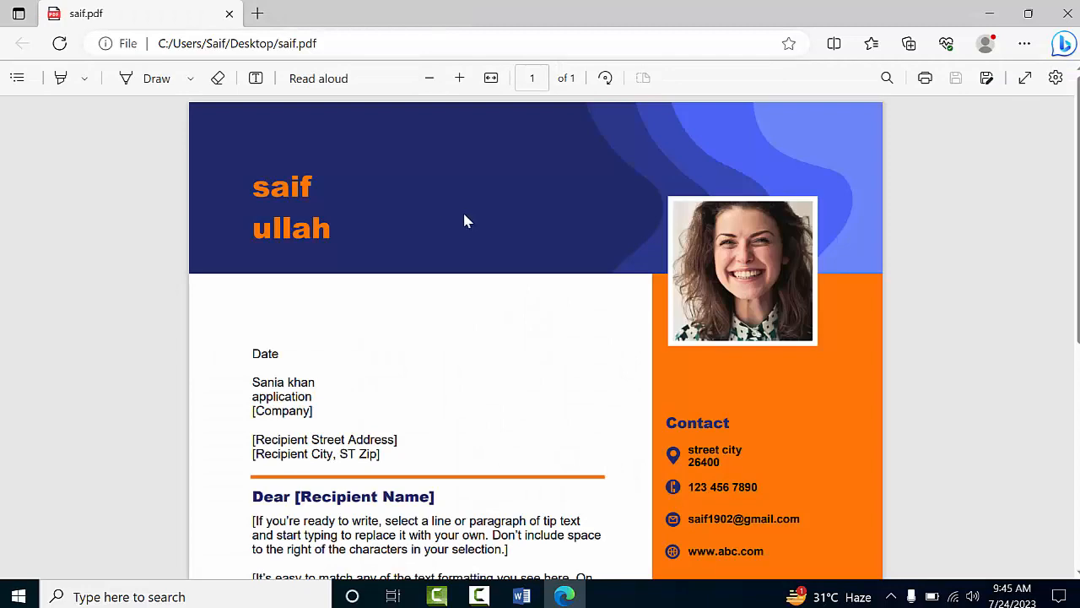
pyautogui.scroll(-5, 465, 221)
pyautogui.scroll(4, 467, 231)
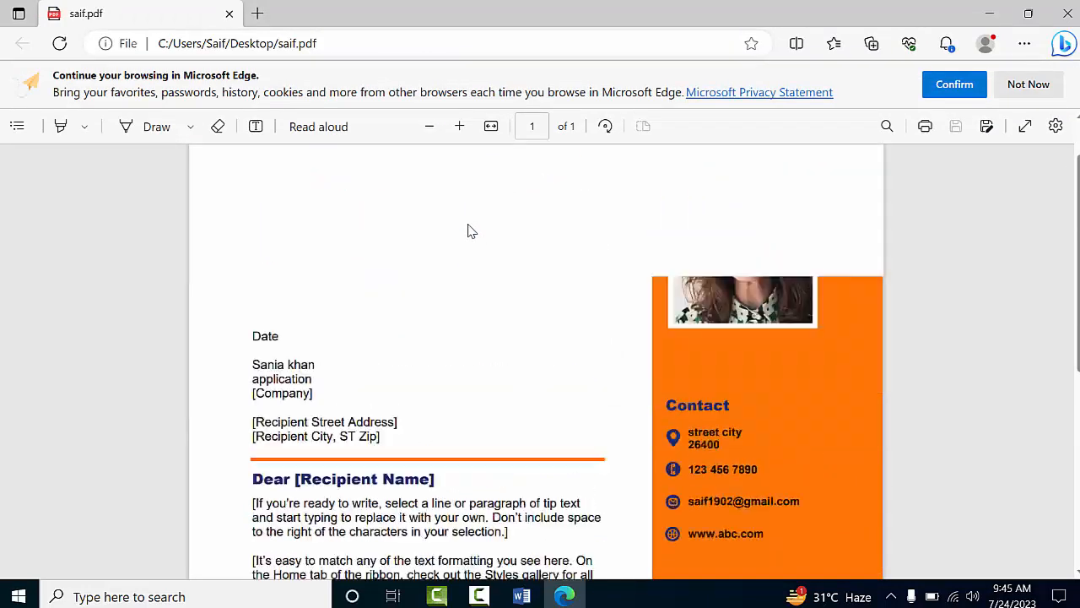
pyautogui.scroll(-3, 469, 228)
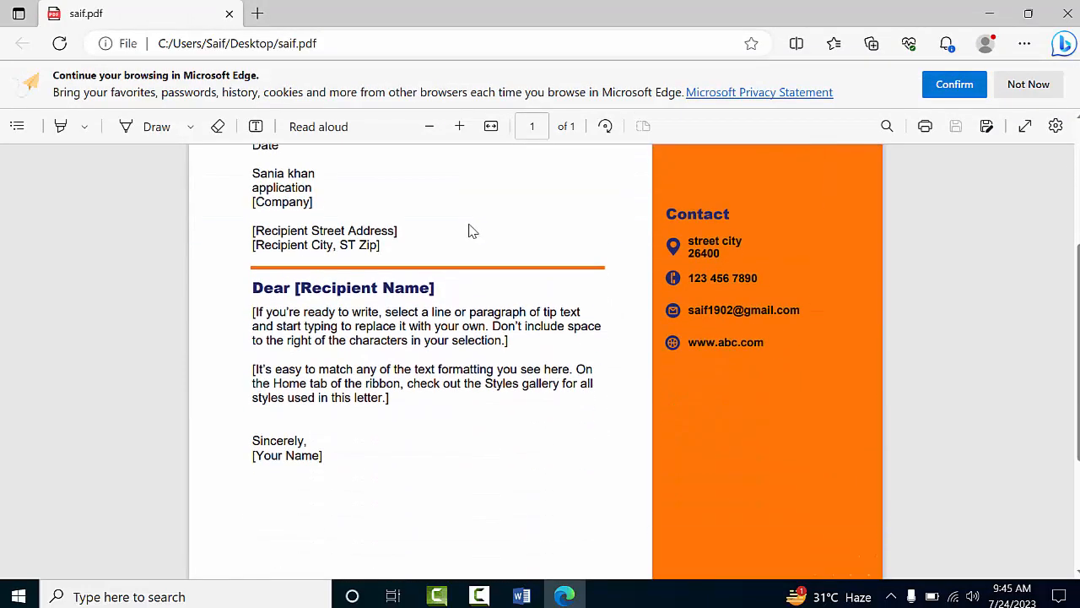
pyautogui.scroll(-3, 470, 231)
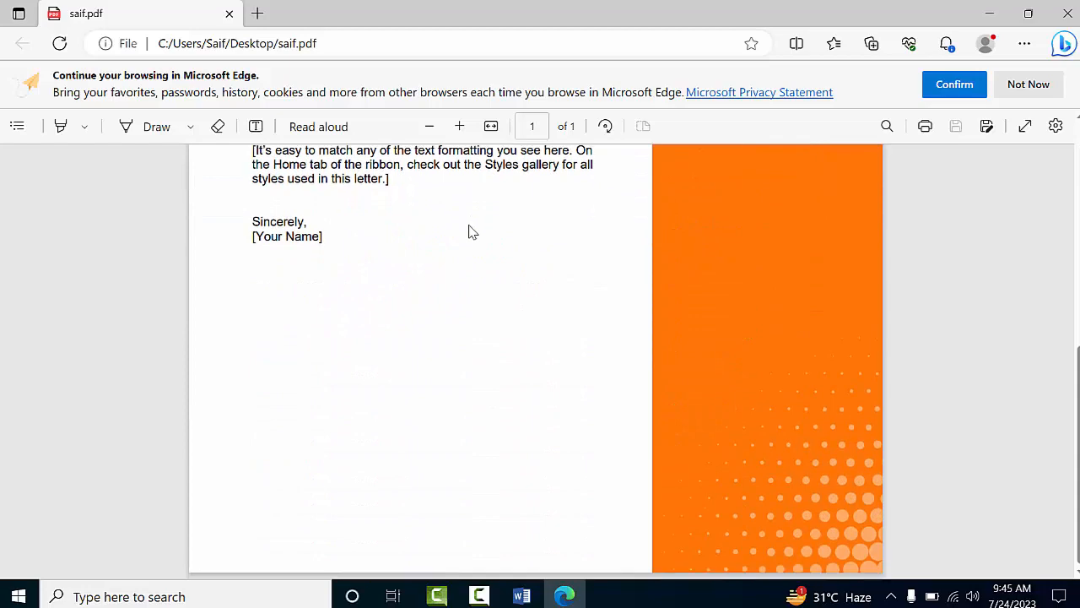